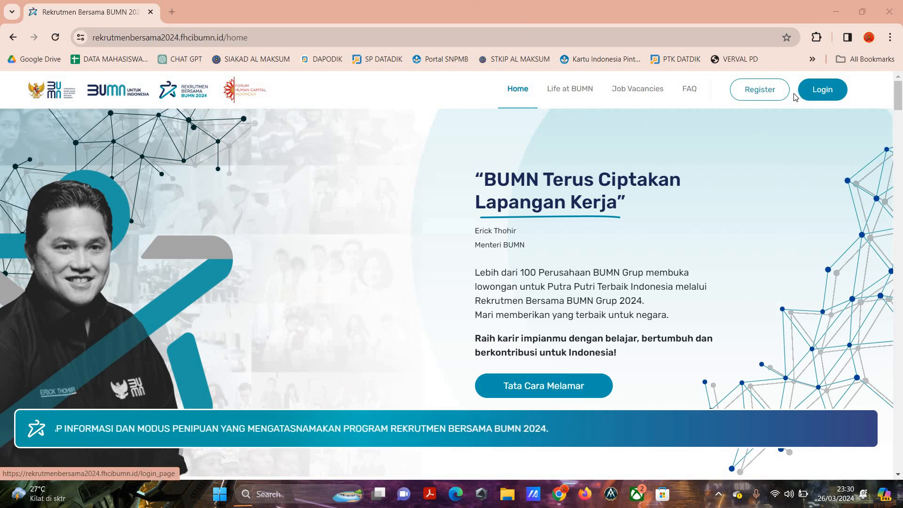
Open the login page and log in with the pre-filled email and password, entering the captcha answer.
{"action": "scroll", "coordinate": [795, 95], "scroll_direction": "up", "scroll_amount": 2, "text": "ctrl"}
{"action": "scroll", "coordinate": [795, 96], "scroll_direction": "up", "scroll_amount": 3, "text": "ctrl"}
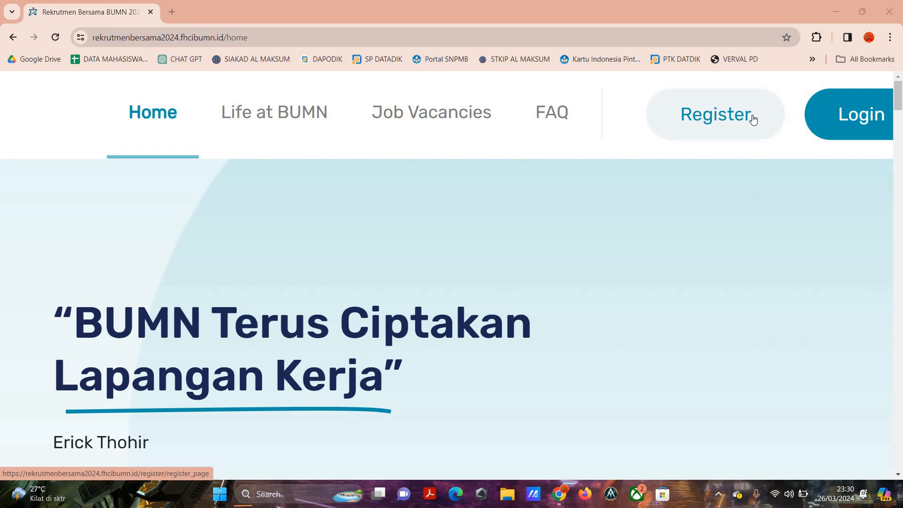
{"action": "left_click", "coordinate": [848, 115]}
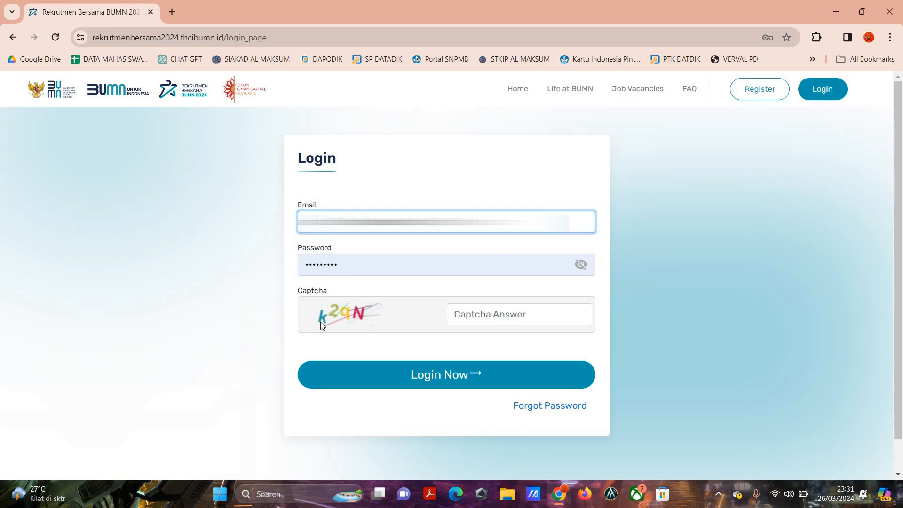
{"action": "left_click", "coordinate": [466, 315]}
{"action": "type", "text": "k2qN"}
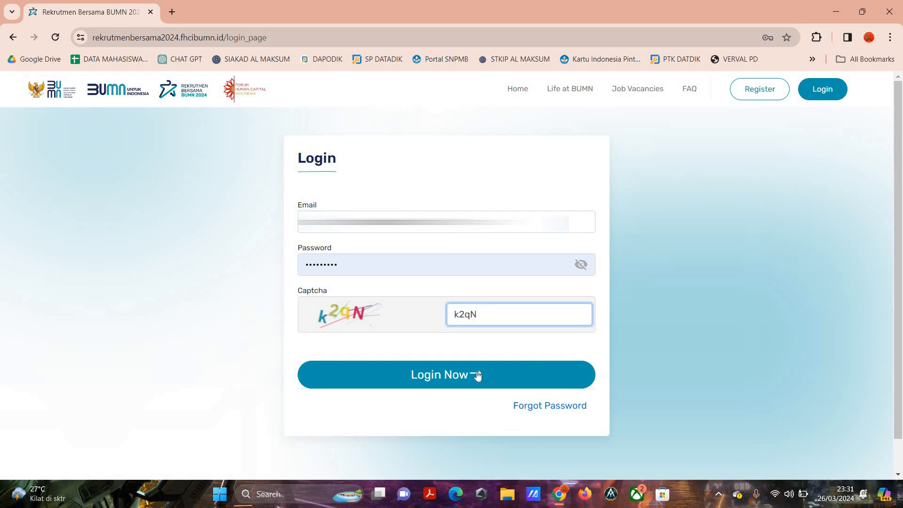
{"action": "key", "text": "Return"}
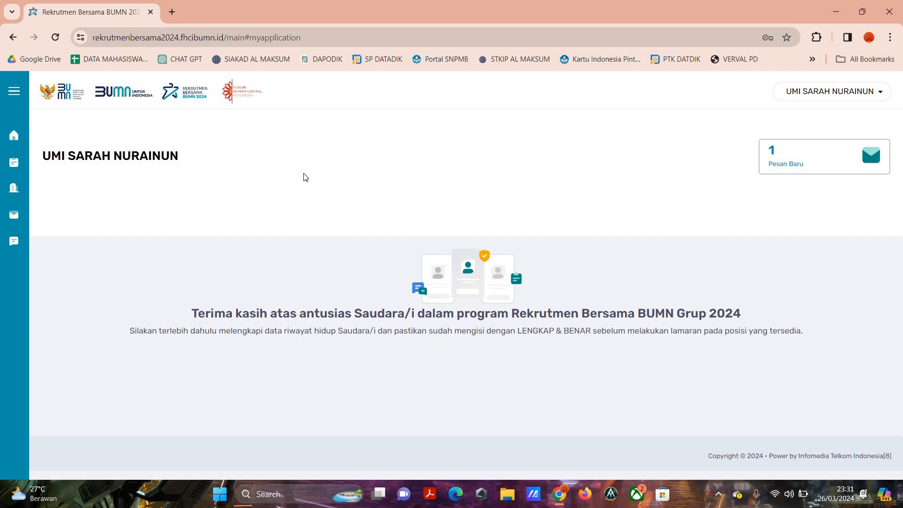
Open the Daftar Riwayat Hidup page and start editing the CV data.
{"action": "mouse_move", "coordinate": [2, 129]}
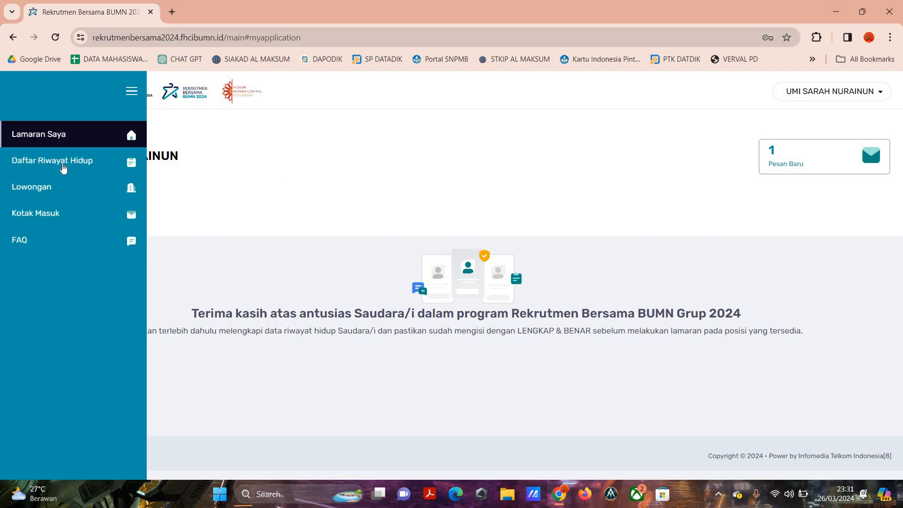
{"action": "left_click", "coordinate": [63, 167]}
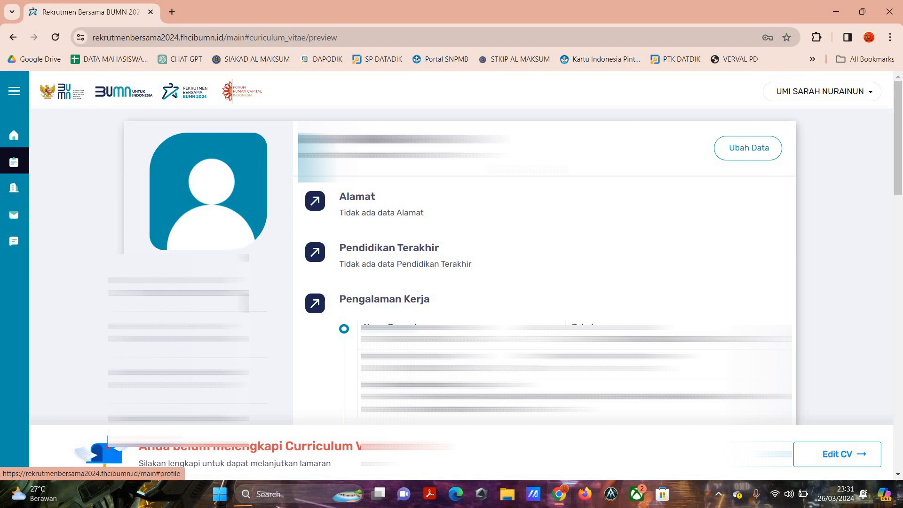
{"action": "left_click", "coordinate": [737, 155]}
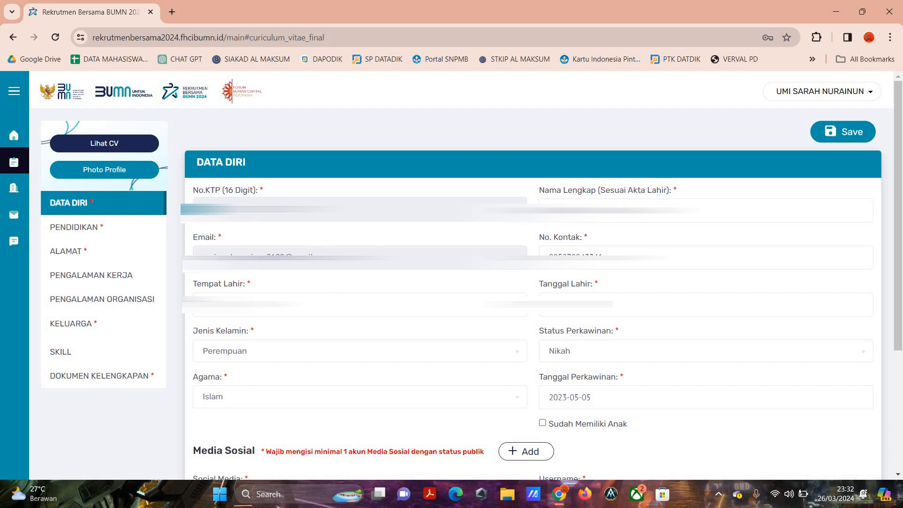
Review the Data Diri fields, including full name, contact number, place and date of birth, gender, marital status, religion and social media.
{"action": "left_click", "coordinate": [616, 211]}
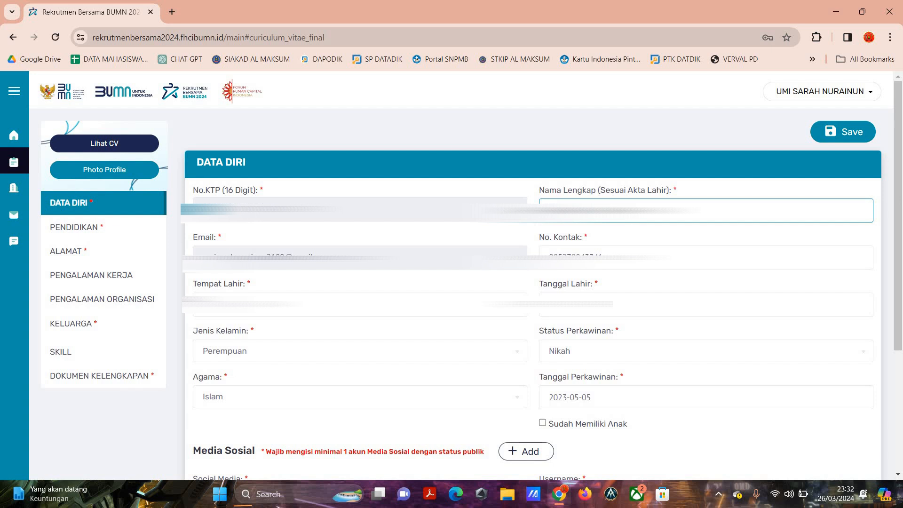
{"action": "left_click", "coordinate": [572, 253]}
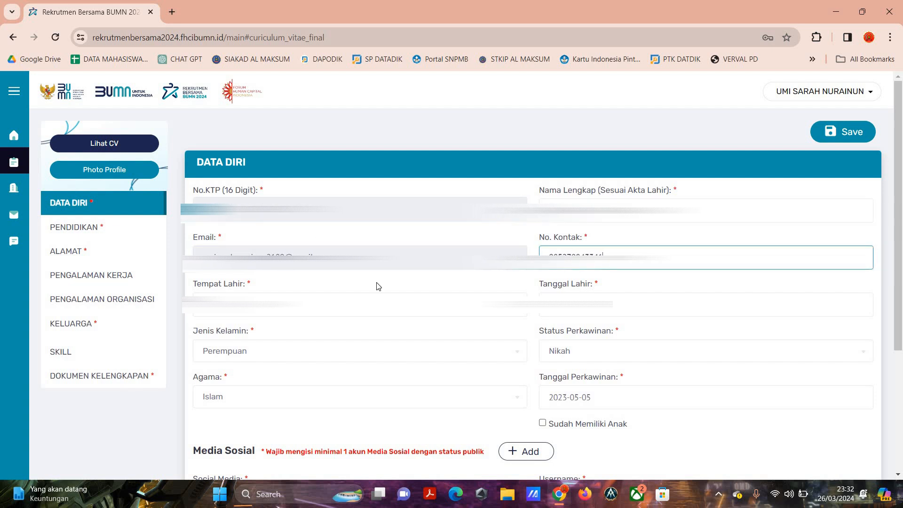
{"action": "left_click", "coordinate": [292, 305]}
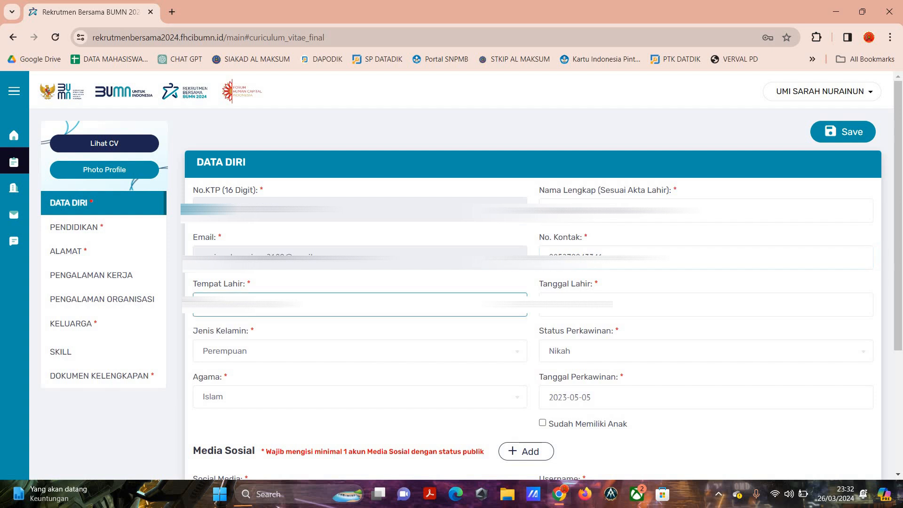
{"action": "key", "text": "Tab"}
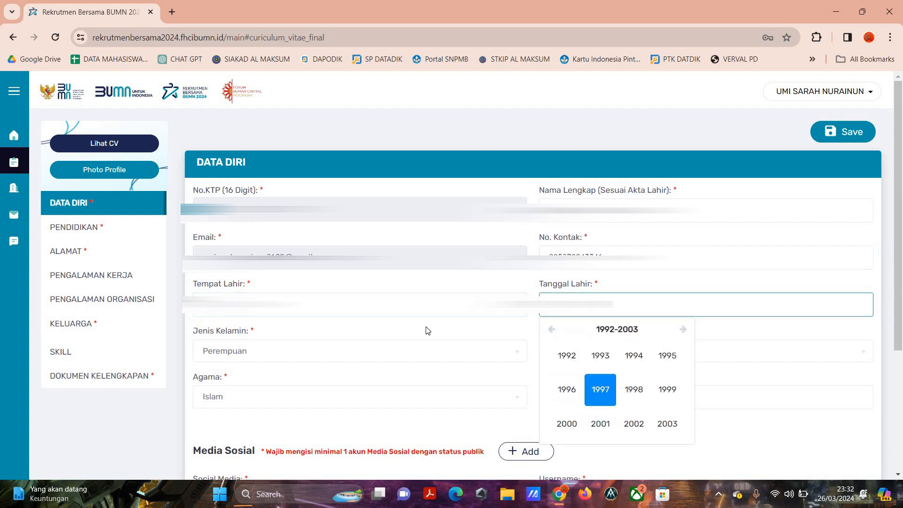
{"action": "left_click", "coordinate": [228, 354]}
{"action": "left_click", "coordinate": [556, 330]}
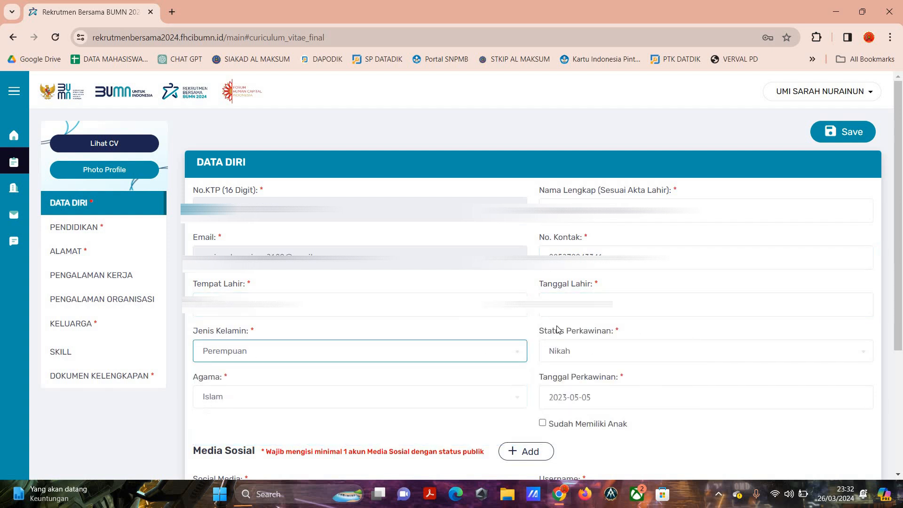
{"action": "left_click", "coordinate": [569, 352]}
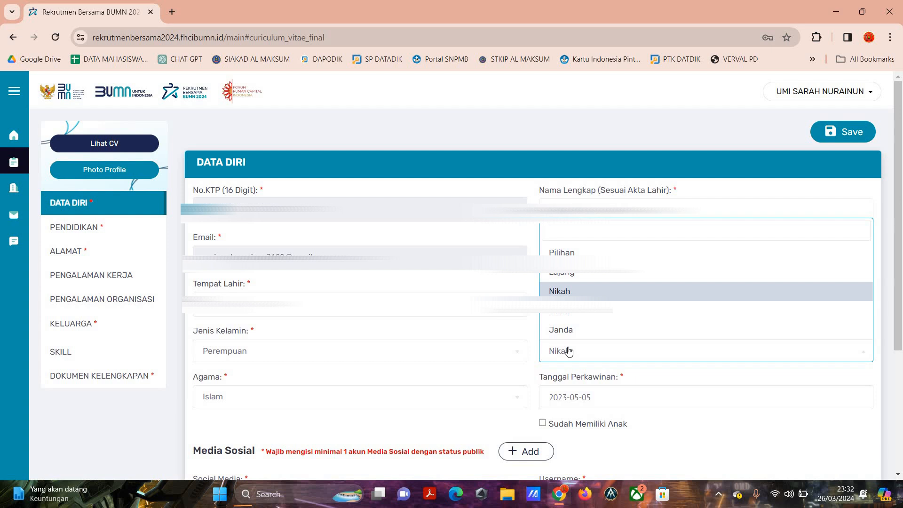
{"action": "left_click", "coordinate": [569, 351]}
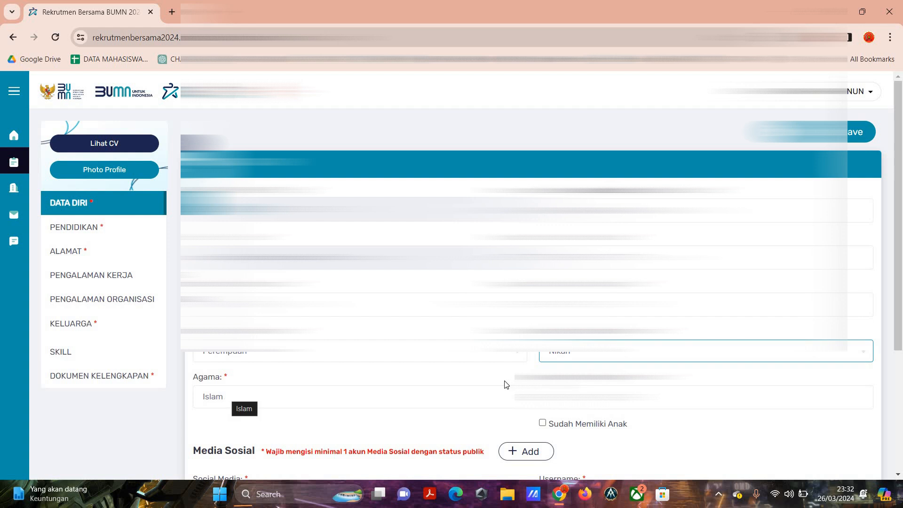
{"action": "scroll", "coordinate": [306, 381], "scroll_direction": "down", "scroll_amount": 3}
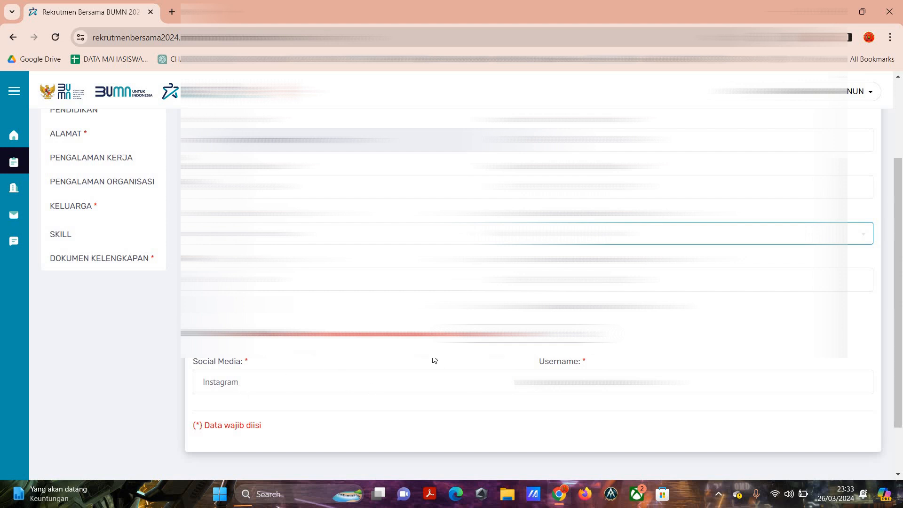
Save the Data Diri section and acknowledge the confirmation.
{"action": "scroll", "coordinate": [431, 361], "scroll_direction": "up", "scroll_amount": 2}
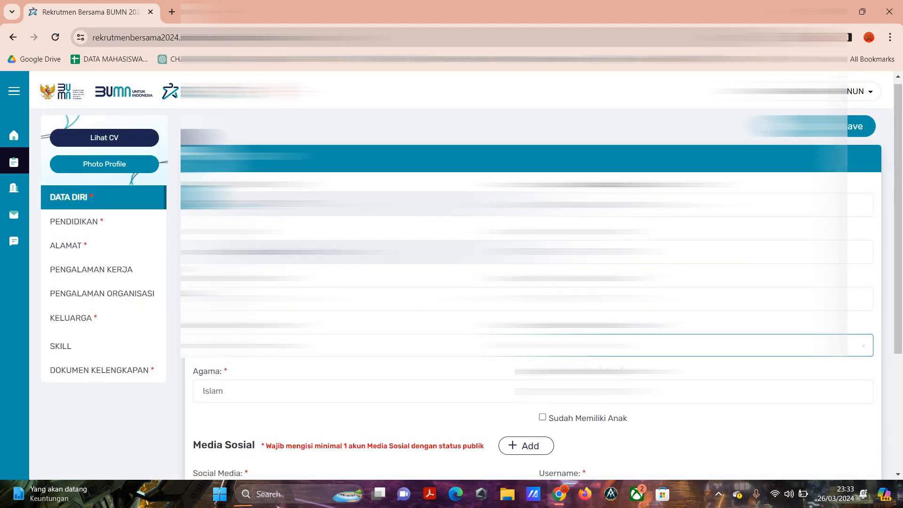
{"action": "left_click", "coordinate": [849, 131]}
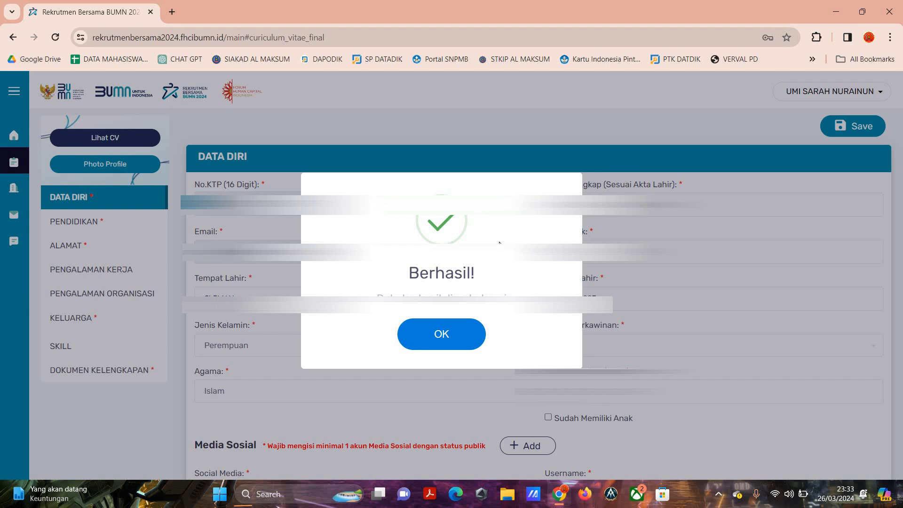
{"action": "left_click", "coordinate": [450, 322]}
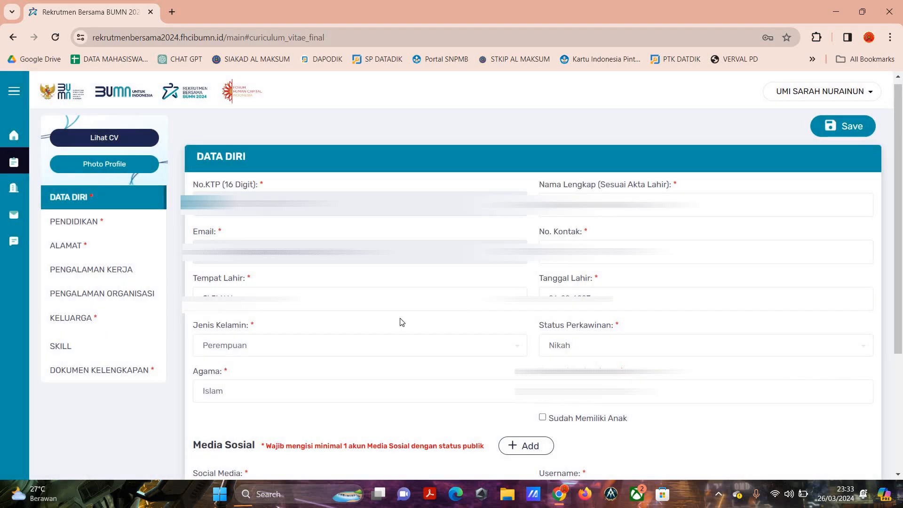
In the Pendidikan section, set the level to S1-Perguruan Tinggi, the city to MEDAN and the institution to Universitas Islam Negeri Sumatera Utara (UIN-SU).
{"action": "left_click", "coordinate": [86, 228]}
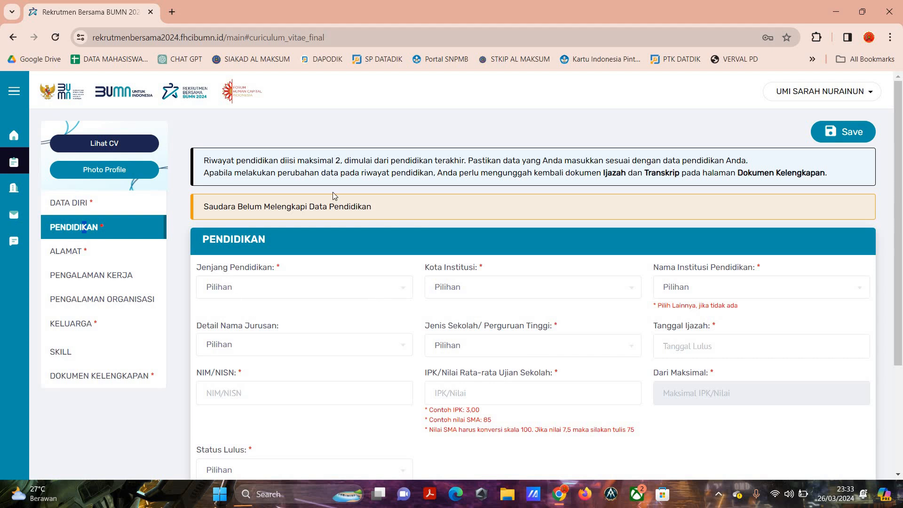
{"action": "left_click", "coordinate": [237, 288]}
{"action": "left_click", "coordinate": [259, 412]}
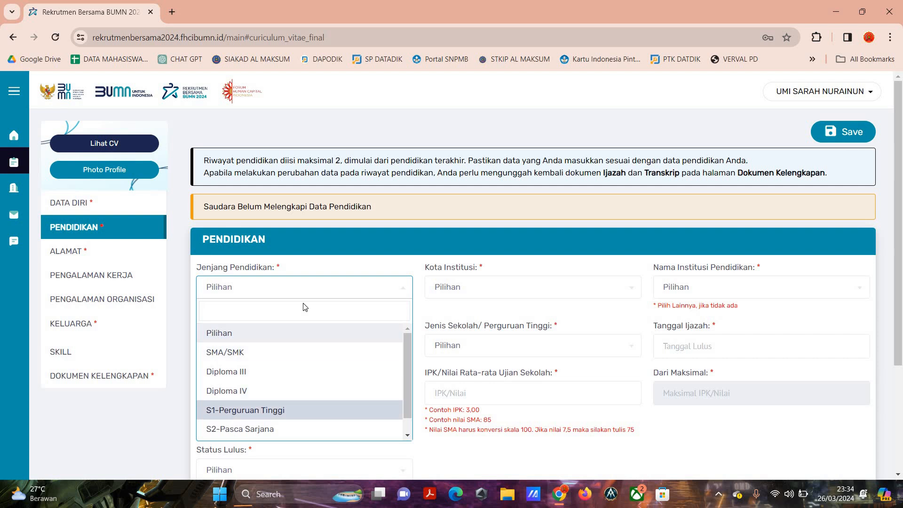
{"action": "left_click", "coordinate": [459, 291]}
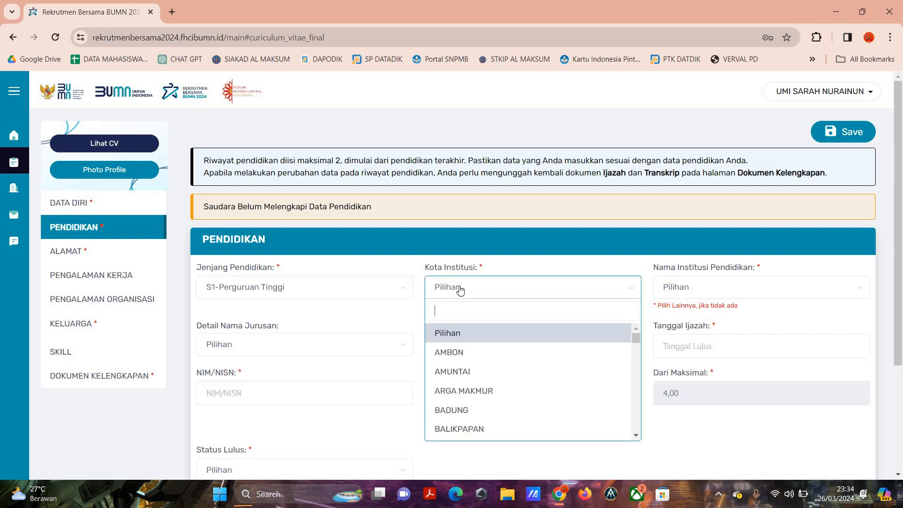
{"action": "type", "text": "med"}
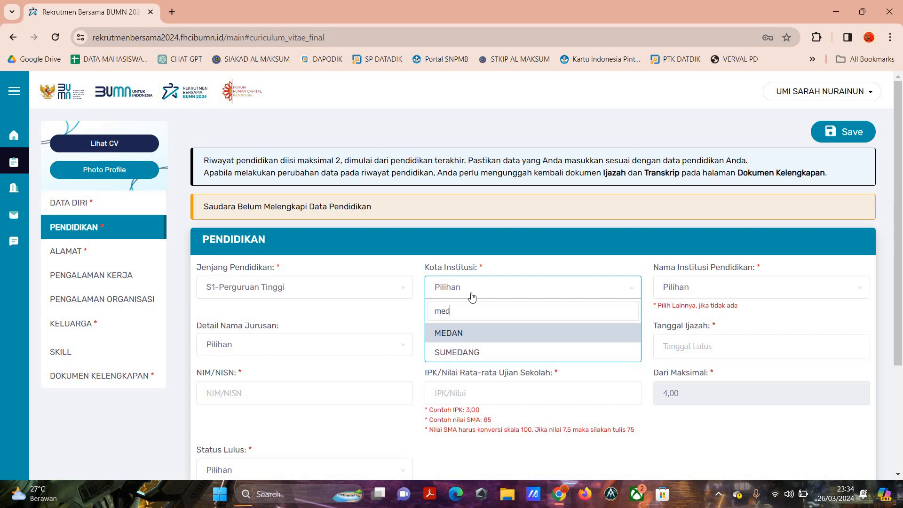
{"action": "key", "text": "Return"}
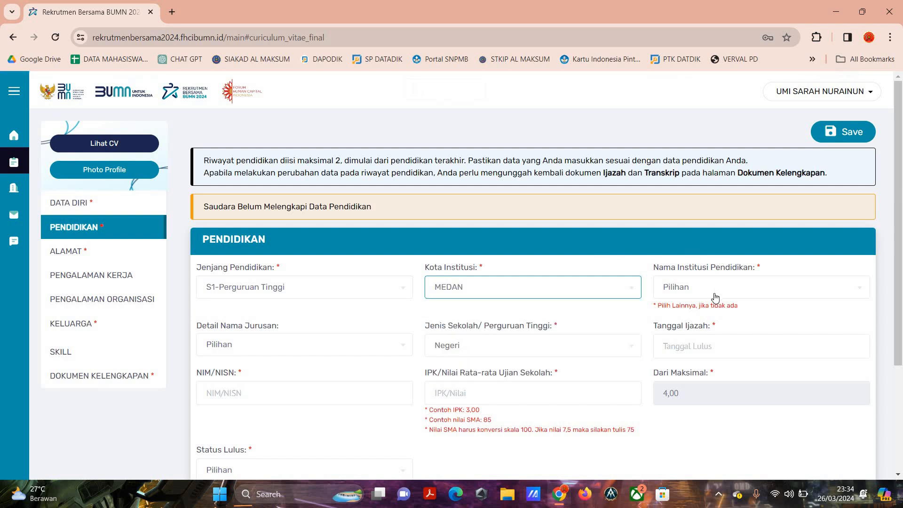
{"action": "left_click", "coordinate": [703, 293]}
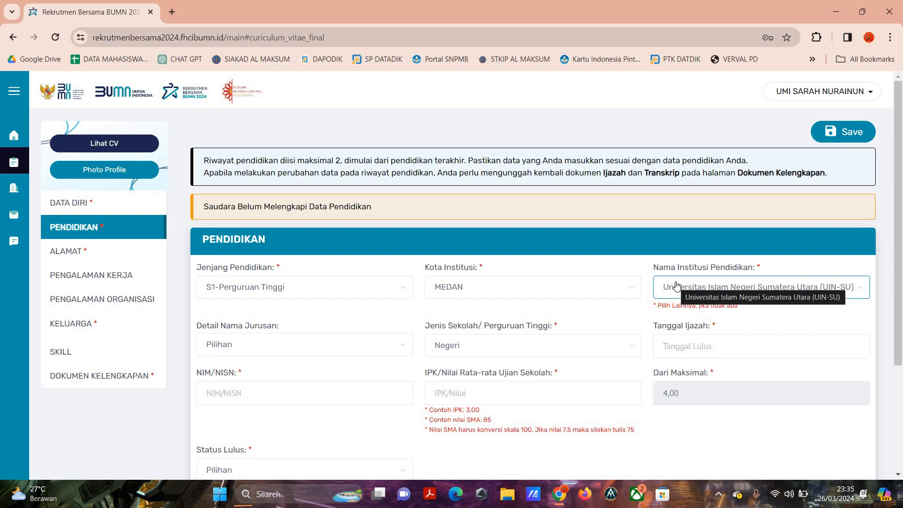
Try Lainnya as the institution name to reach the field for an unlisted institution.
{"action": "left_click", "coordinate": [698, 292]}
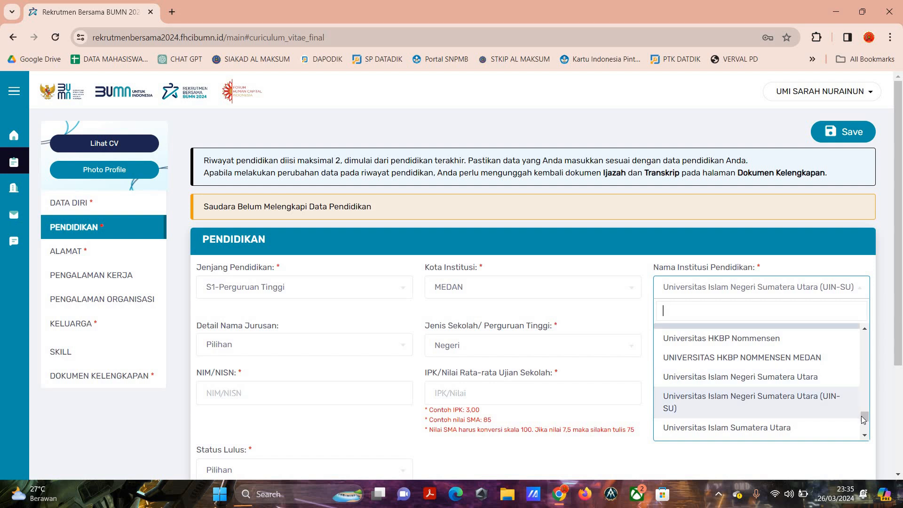
{"action": "left_click_drag", "start_coordinate": [863, 420], "coordinate": [866, 428]}
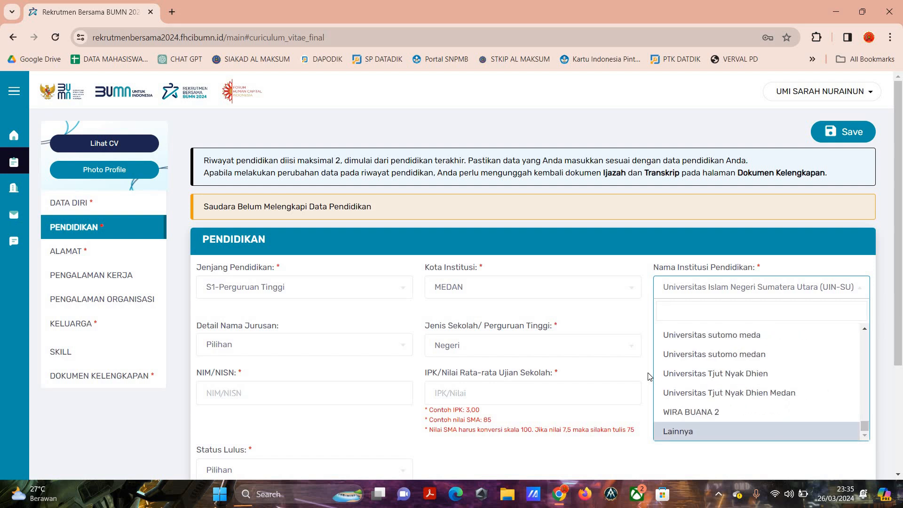
{"action": "key", "text": "Return"}
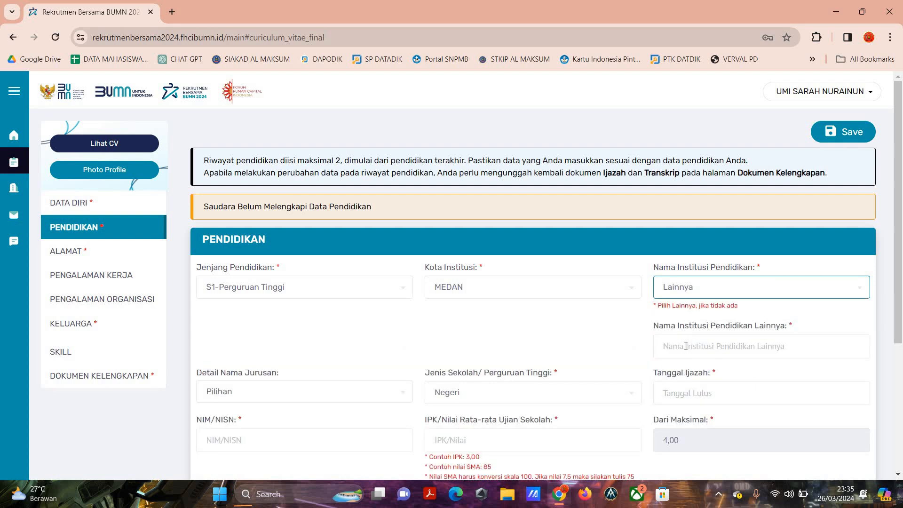
{"action": "left_click", "coordinate": [686, 346]}
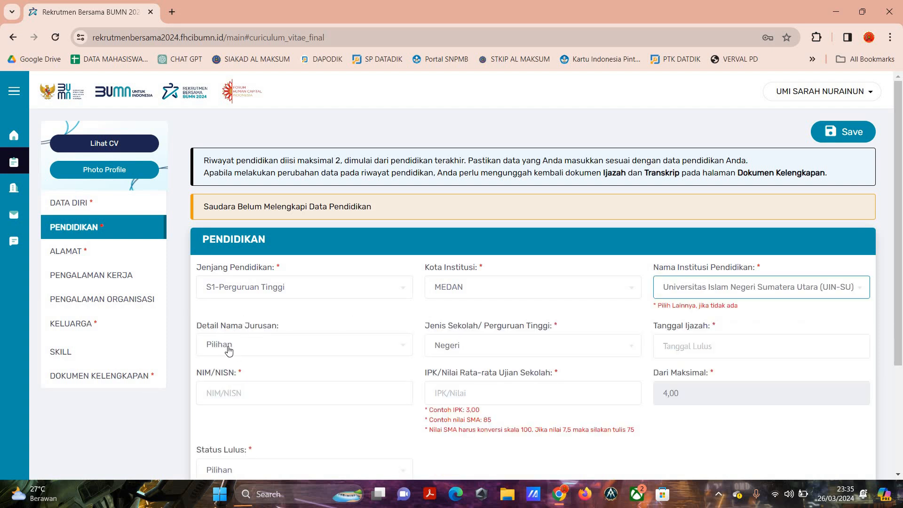
Set the major to Matematika and the diploma date to 29-06-2021, and fill in the student number and grade average.
{"action": "left_click", "coordinate": [229, 351]}
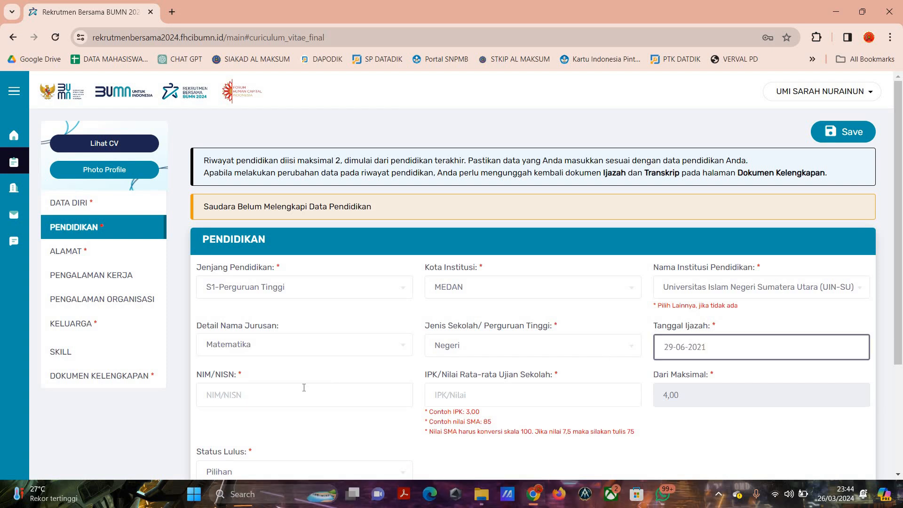
{"action": "left_click", "coordinate": [234, 391]}
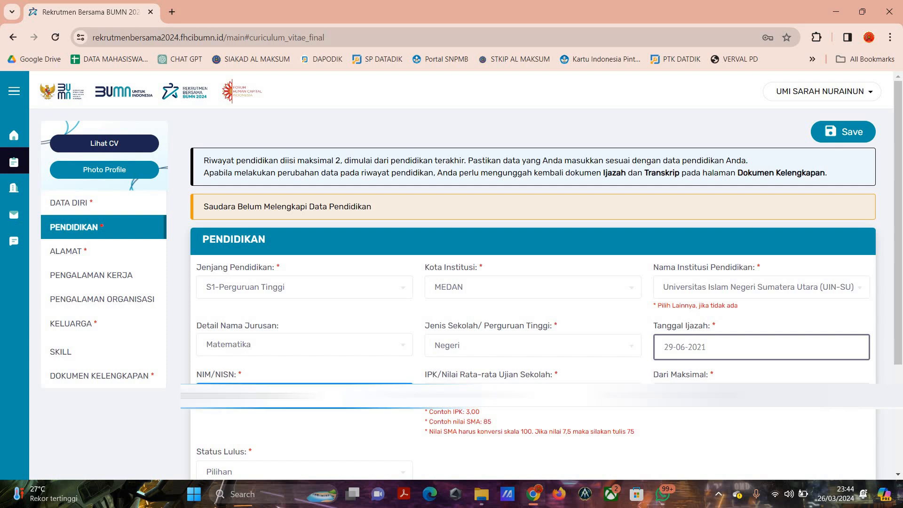
{"action": "key", "text": "Tab"}
Set the graduation status to Lulus and save the Pendidikan section.
{"action": "scroll", "coordinate": [223, 415], "scroll_direction": "down", "scroll_amount": 1}
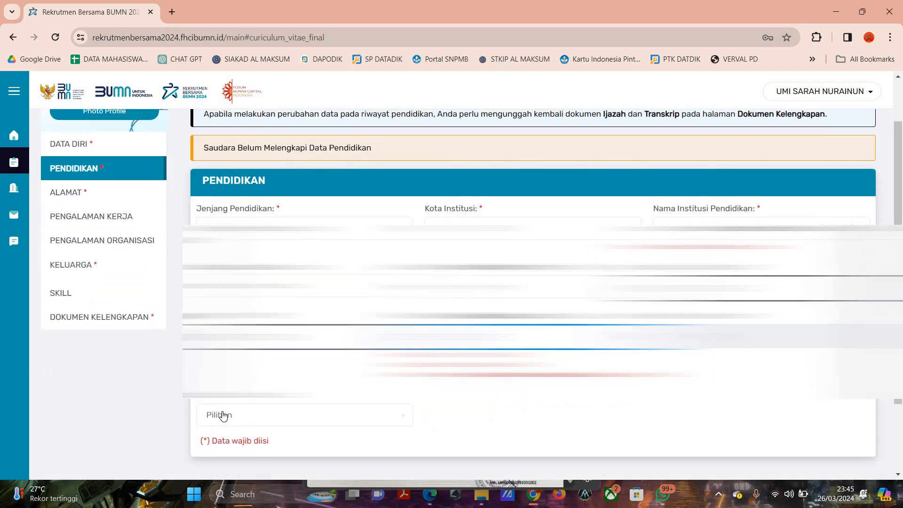
{"action": "left_click", "coordinate": [228, 410]}
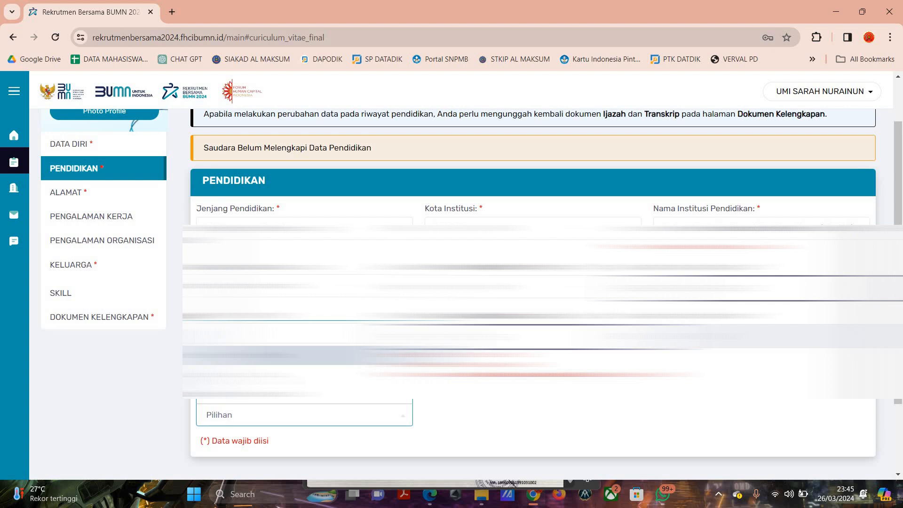
{"action": "left_click", "coordinate": [230, 375]}
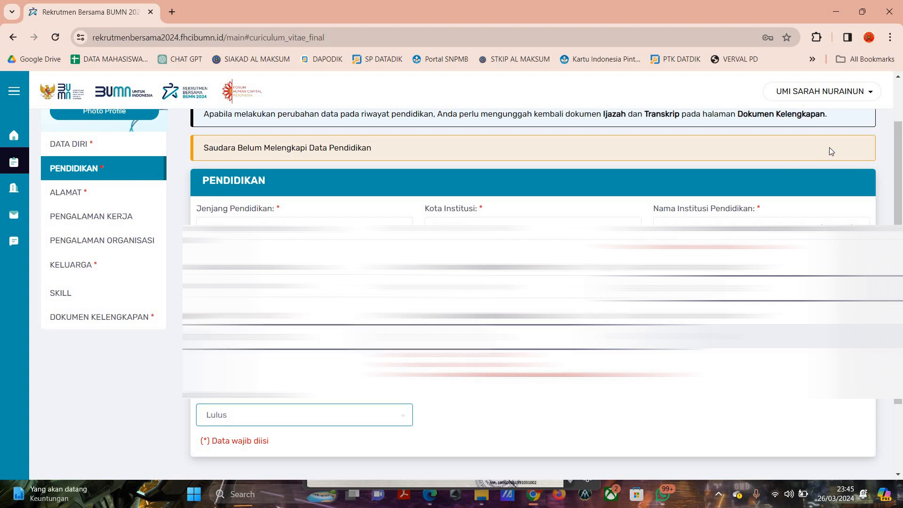
{"action": "scroll", "coordinate": [828, 147], "scroll_direction": "up", "scroll_amount": 1}
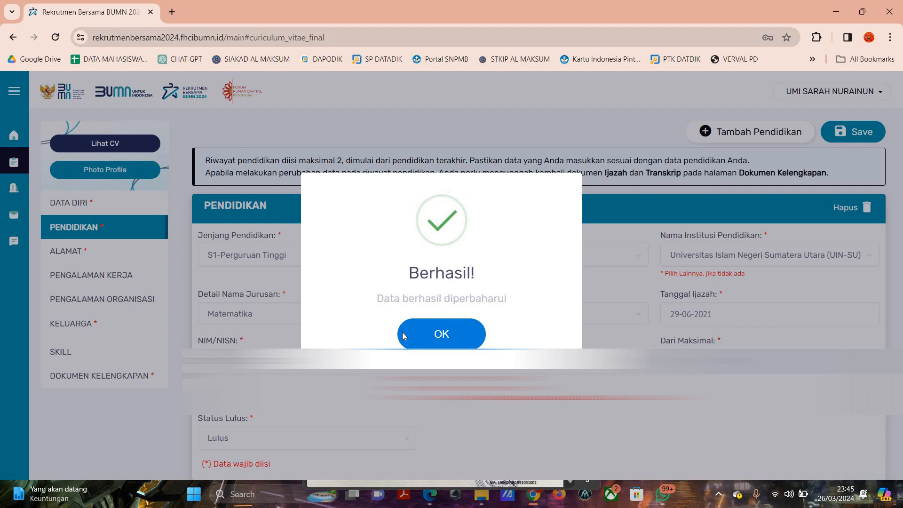
{"action": "left_click", "coordinate": [403, 335]}
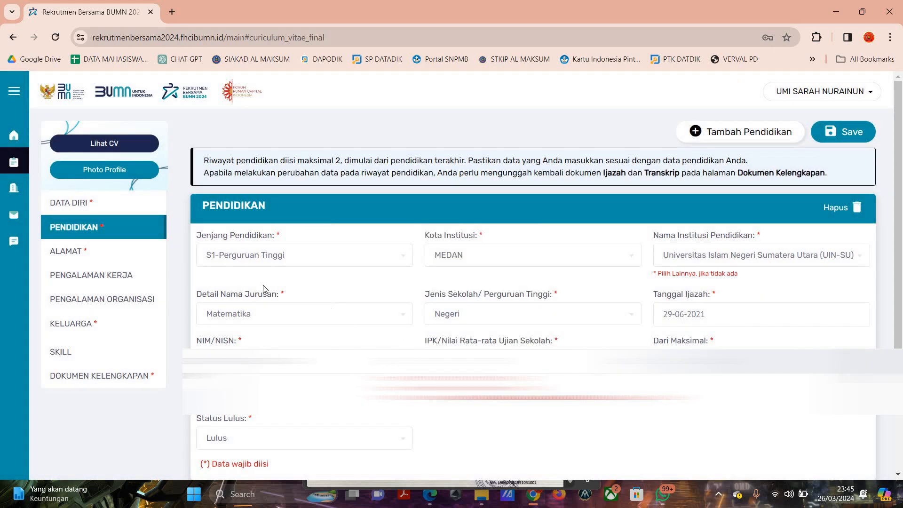
In the Alamat section, fill in the KTP address with its province, city, district and postal code.
{"action": "left_click", "coordinate": [65, 250]}
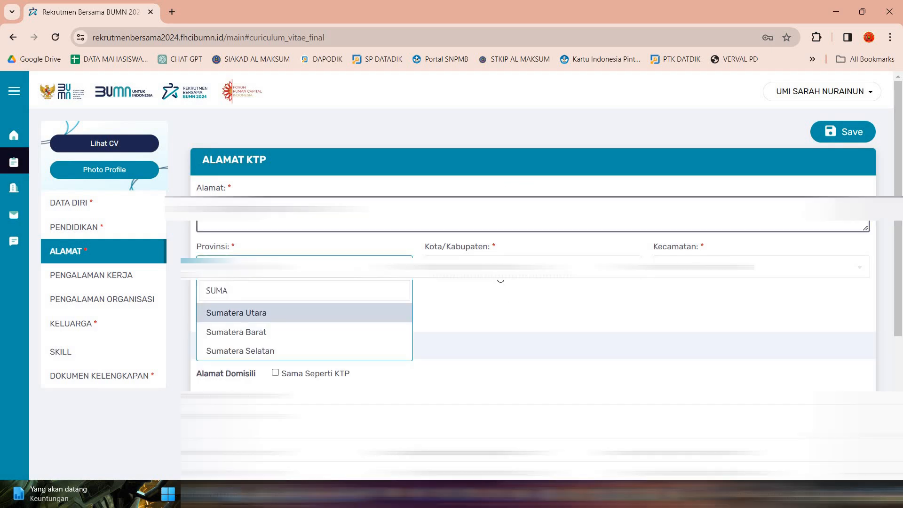
{"action": "key", "text": "Return"}
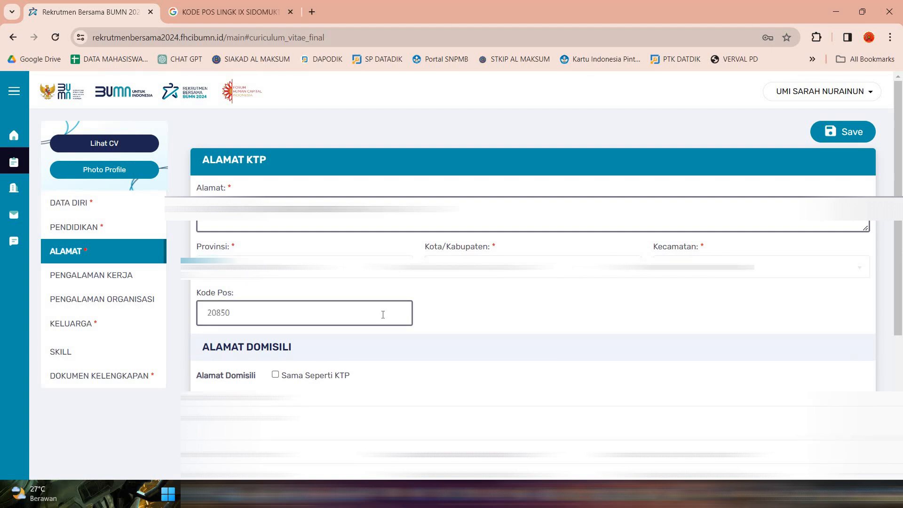
Fill in the Alamat Domisili address, province, city and district, and save the Alamat section.
{"action": "scroll", "coordinate": [350, 303], "scroll_direction": "down", "scroll_amount": 2}
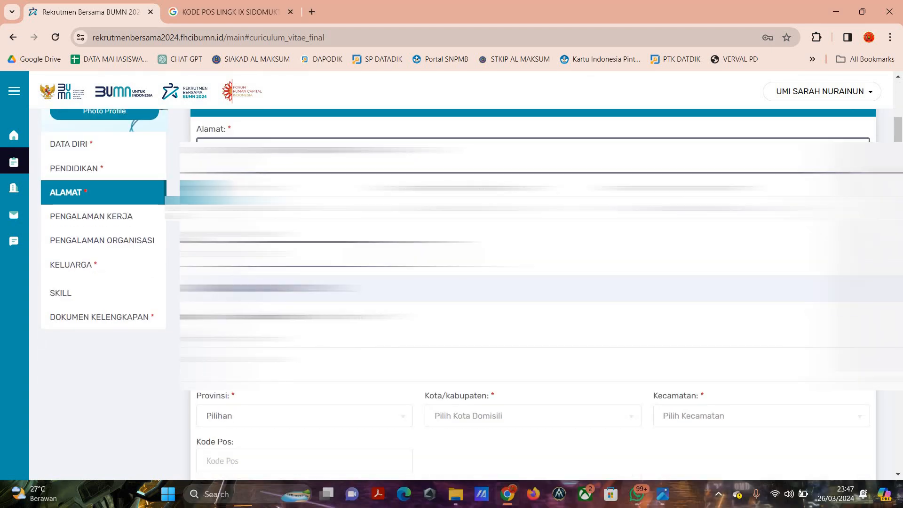
{"action": "triple_click", "coordinate": [429, 288]}
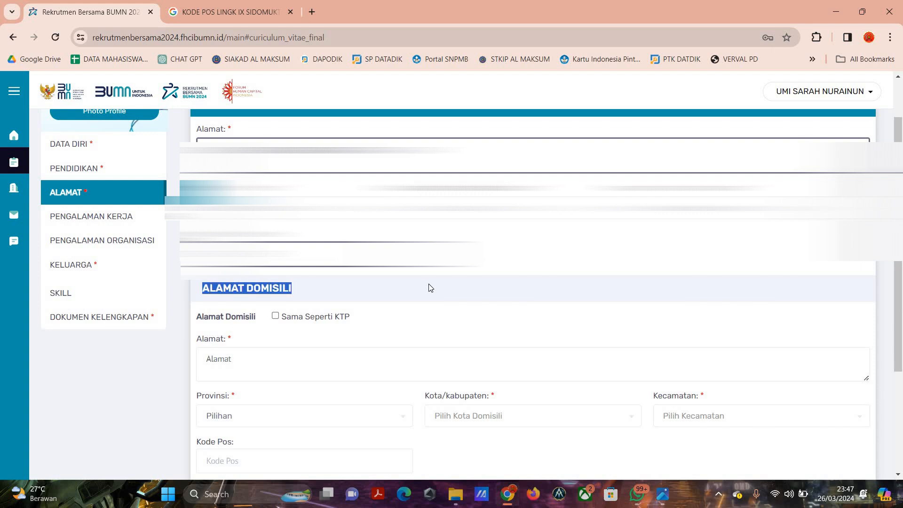
{"action": "scroll", "coordinate": [532, 291], "scroll_direction": "up", "scroll_amount": 2}
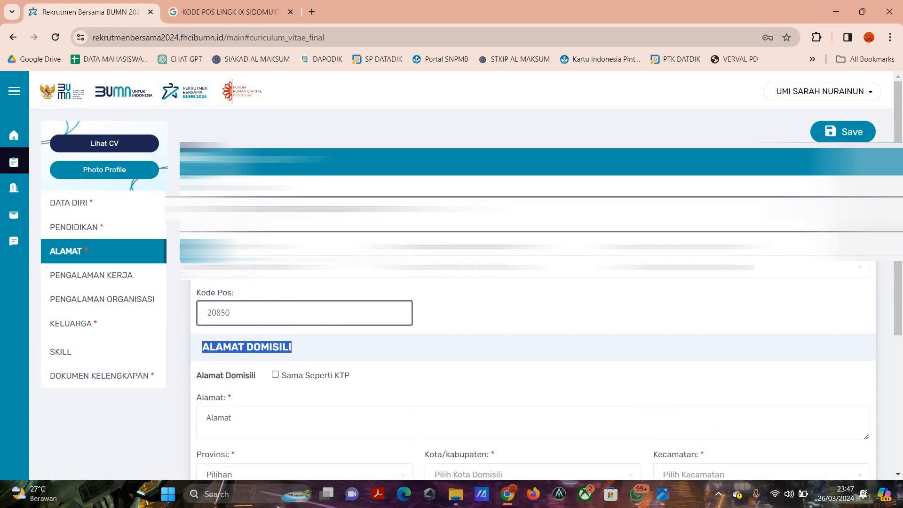
{"action": "scroll", "coordinate": [533, 292], "scroll_direction": "down", "scroll_amount": 4}
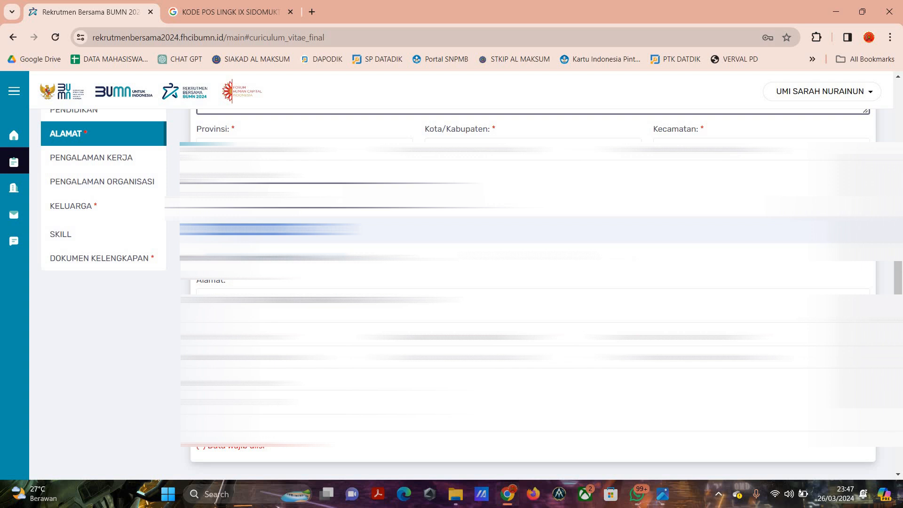
{"action": "scroll", "coordinate": [842, 133], "scroll_direction": "up", "scroll_amount": 4}
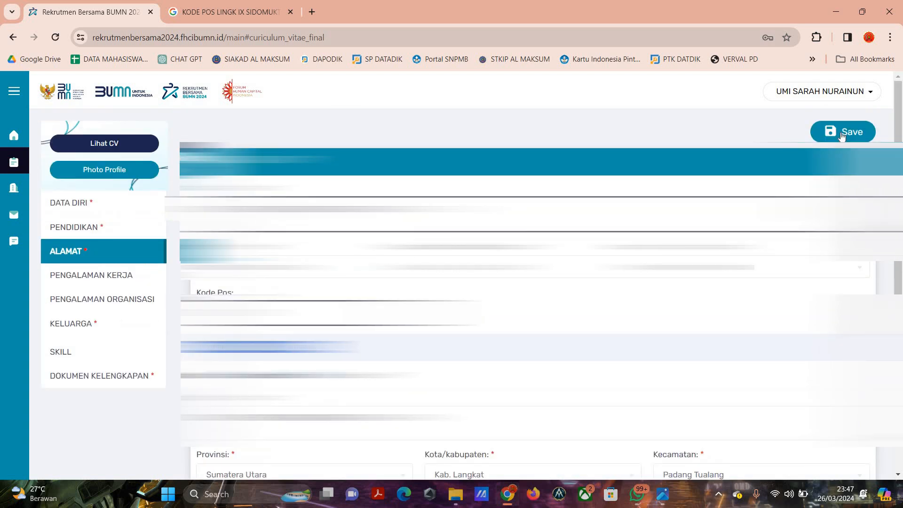
{"action": "left_click", "coordinate": [842, 132]}
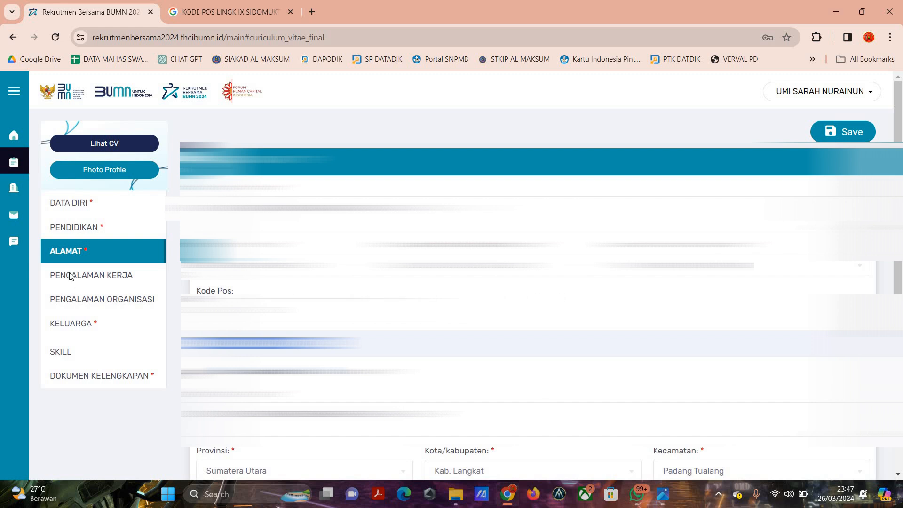
Open the Pengalaman Kerja section and examine the company, position, status, dates and responsibilities of each work experience entry.
{"action": "left_click", "coordinate": [91, 275]}
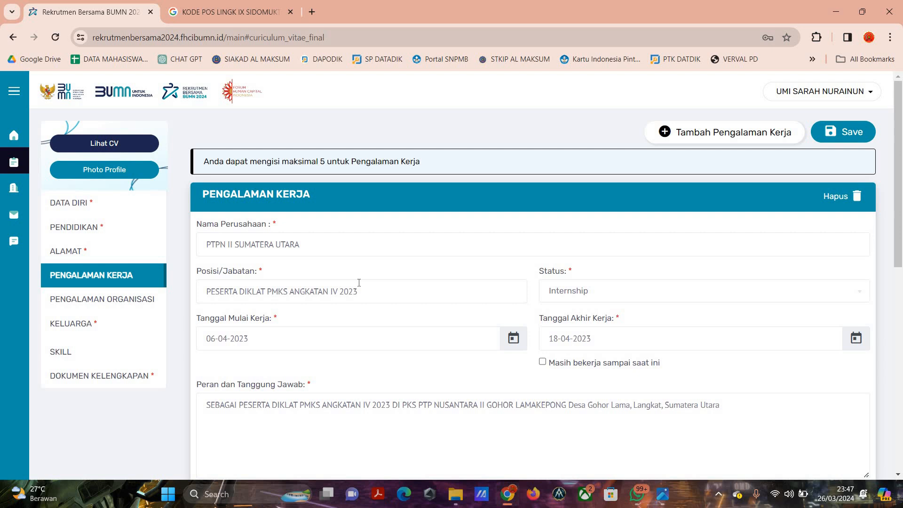
{"action": "scroll", "coordinate": [360, 285], "scroll_direction": "down", "scroll_amount": 5}
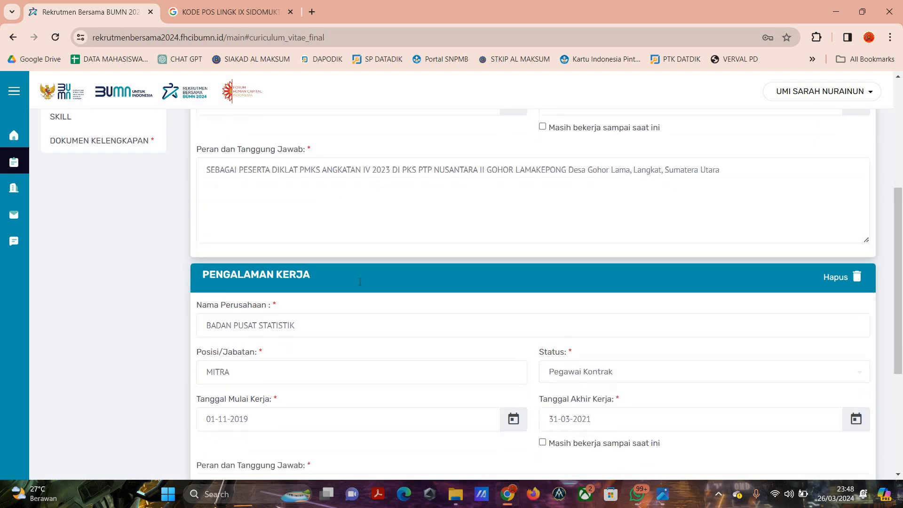
{"action": "scroll", "coordinate": [360, 282], "scroll_direction": "down", "scroll_amount": 5}
{"action": "scroll", "coordinate": [359, 281], "scroll_direction": "up", "scroll_amount": 10}
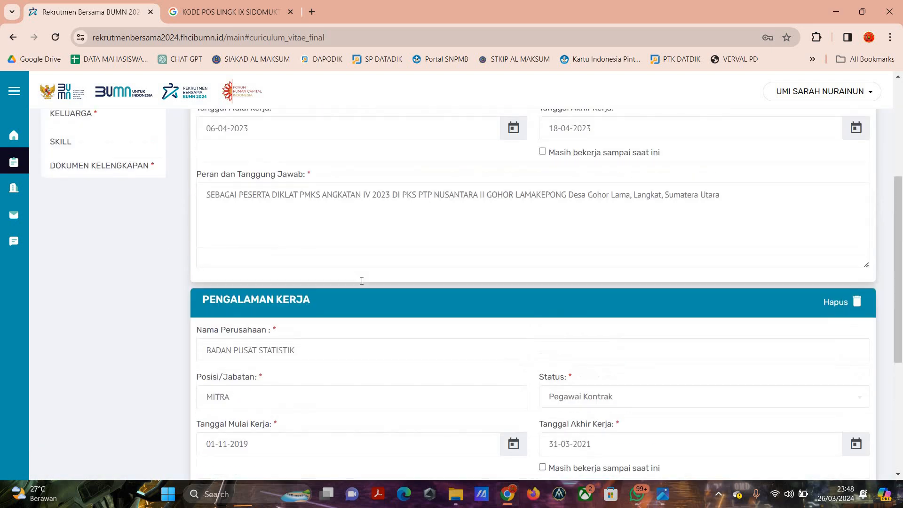
{"action": "scroll", "coordinate": [363, 280], "scroll_direction": "down", "scroll_amount": 10}
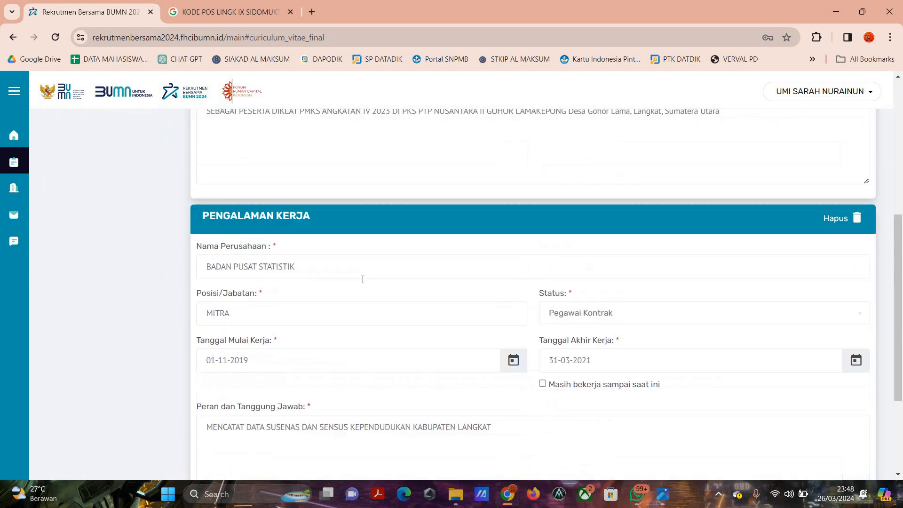
{"action": "scroll", "coordinate": [363, 280], "scroll_direction": "up", "scroll_amount": 5}
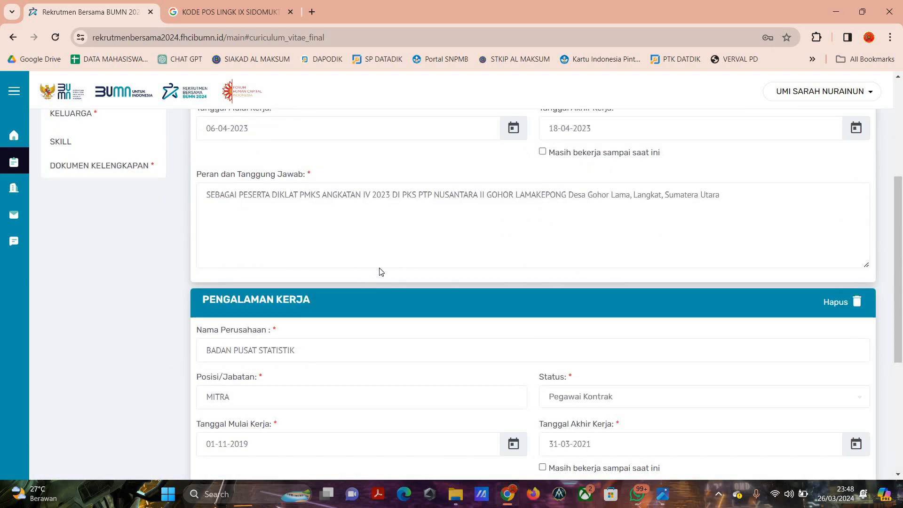
{"action": "scroll", "coordinate": [362, 279], "scroll_direction": "up", "scroll_amount": 5}
{"action": "left_click", "coordinate": [712, 134]}
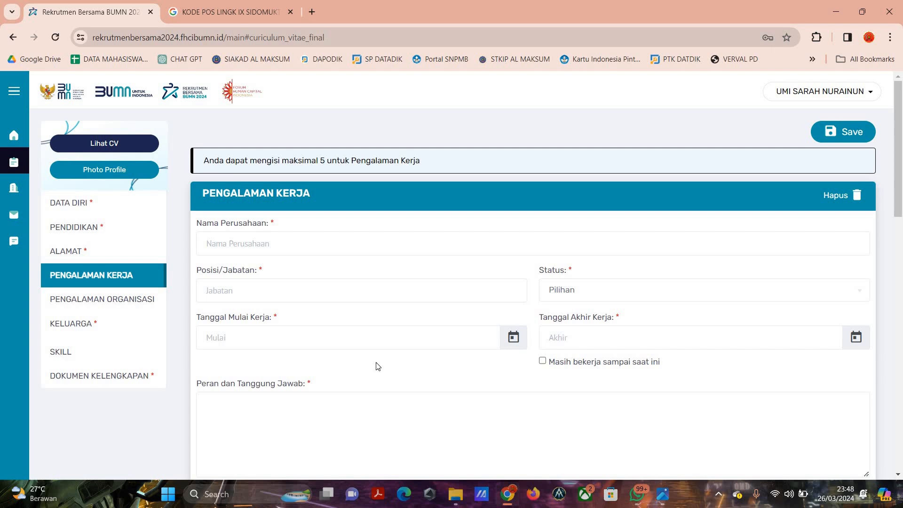
{"action": "scroll", "coordinate": [371, 362], "scroll_direction": "down", "scroll_amount": 2}
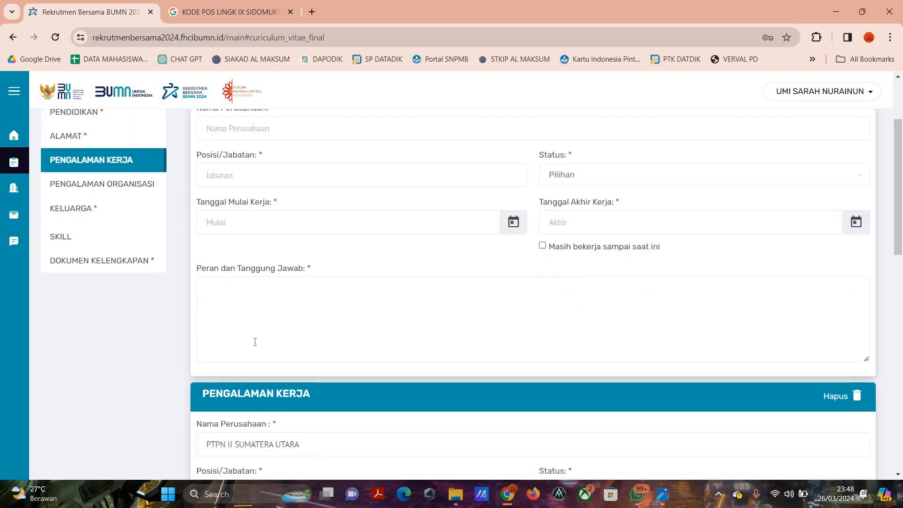
{"action": "scroll", "coordinate": [245, 341], "scroll_direction": "up", "scroll_amount": 1}
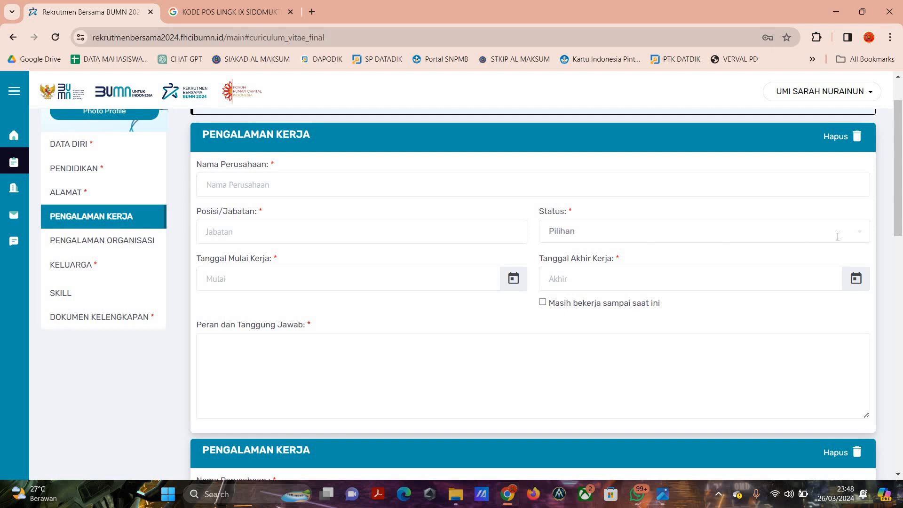
{"action": "scroll", "coordinate": [864, 188], "scroll_direction": "up", "scroll_amount": 1}
{"action": "left_click", "coordinate": [864, 188]}
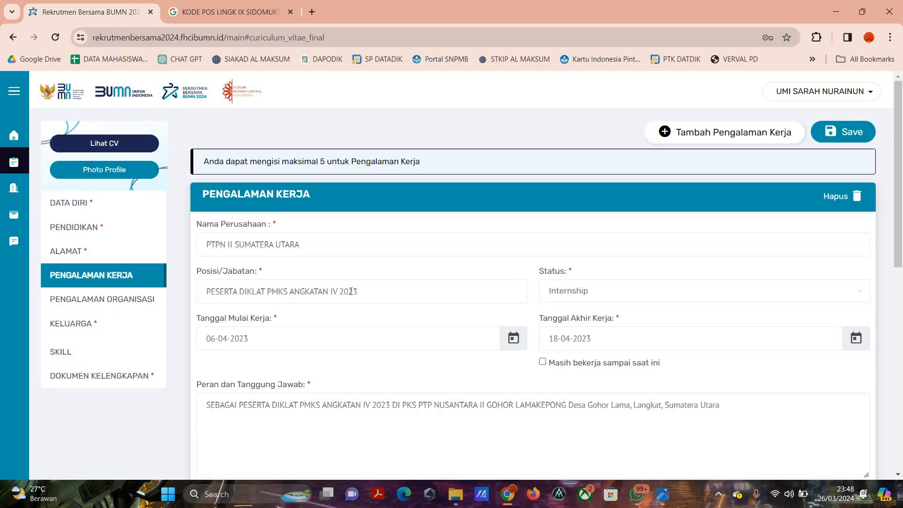
Examine the remaining Pengalaman Kerja details and the fields of the Pengalaman Organisasi form.
{"action": "scroll", "coordinate": [351, 291], "scroll_direction": "down", "scroll_amount": 6}
{"action": "scroll", "coordinate": [353, 291], "scroll_direction": "up", "scroll_amount": 5}
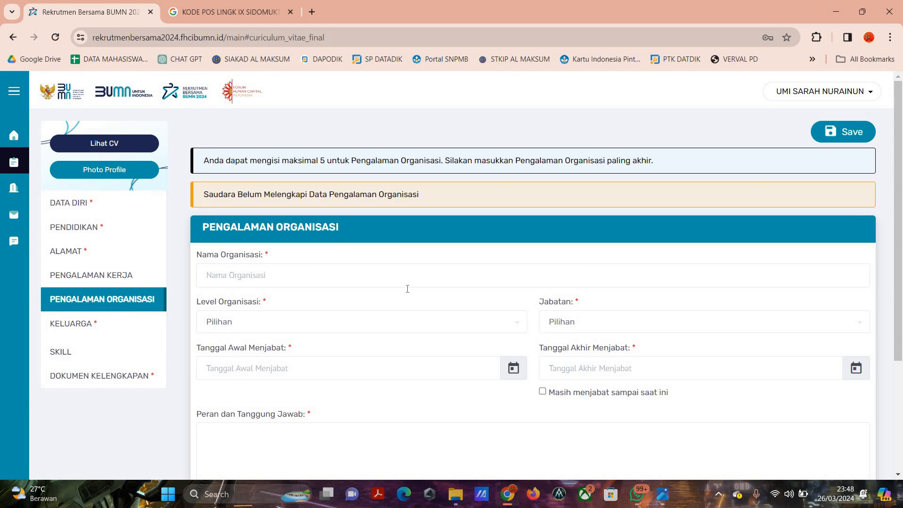
{"action": "scroll", "coordinate": [406, 295], "scroll_direction": "down", "scroll_amount": 3}
{"action": "scroll", "coordinate": [408, 299], "scroll_direction": "up", "scroll_amount": 3}
{"action": "left_click", "coordinate": [113, 280]}
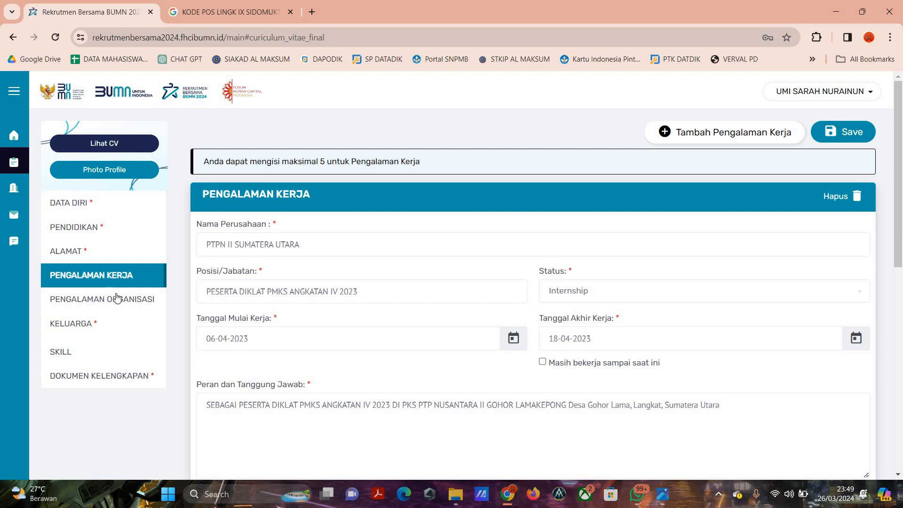
{"action": "left_click", "coordinate": [117, 299]}
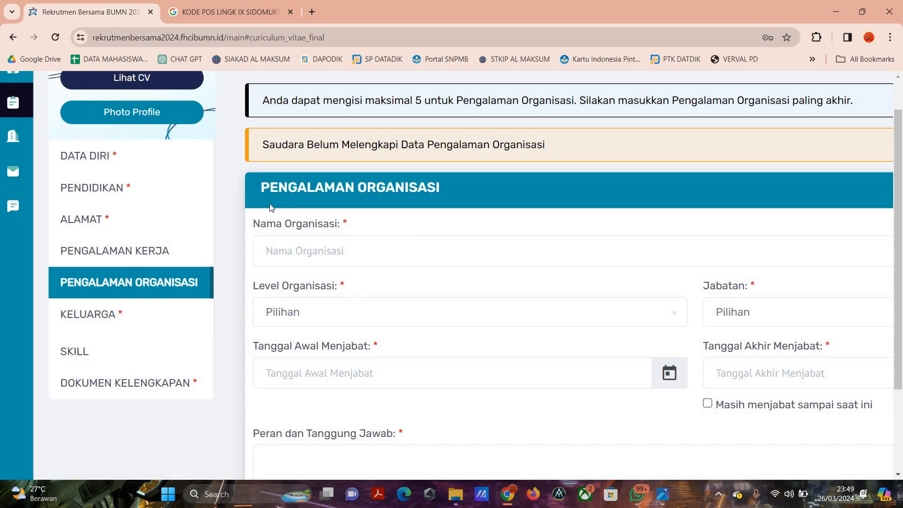
{"action": "scroll", "coordinate": [87, 205], "scroll_direction": "up", "scroll_amount": 5}
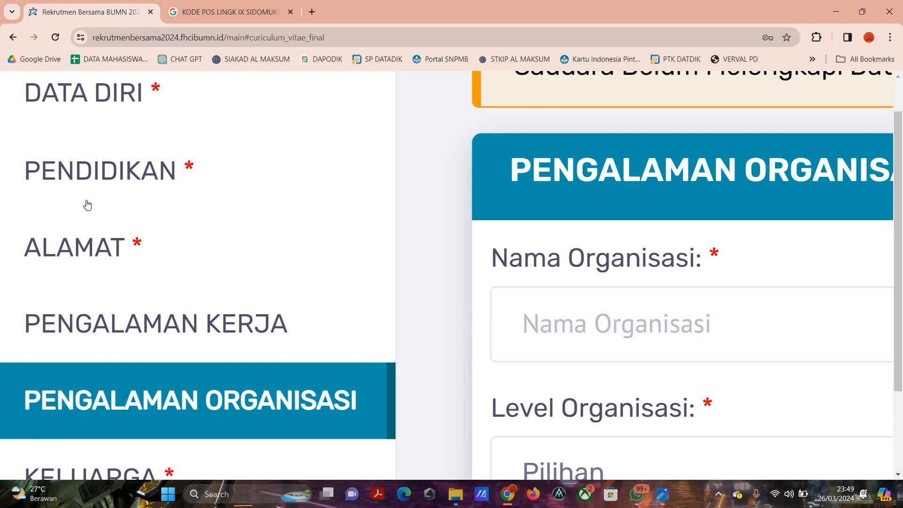
{"action": "scroll", "coordinate": [87, 204], "scroll_direction": "down", "scroll_amount": 5}
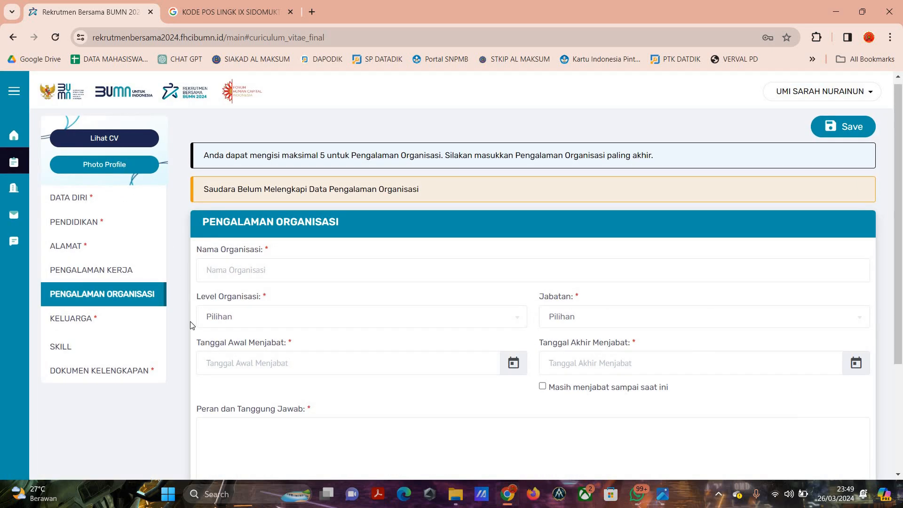
Examine the Keluarga section, then add a blank family entry and check its Status Keluarga choices.
{"action": "left_click", "coordinate": [85, 313]}
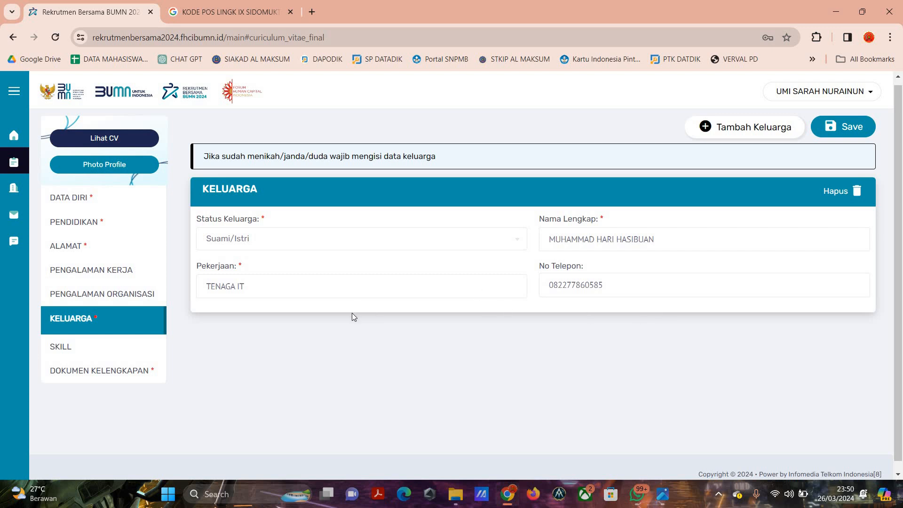
{"action": "left_click", "coordinate": [108, 298]}
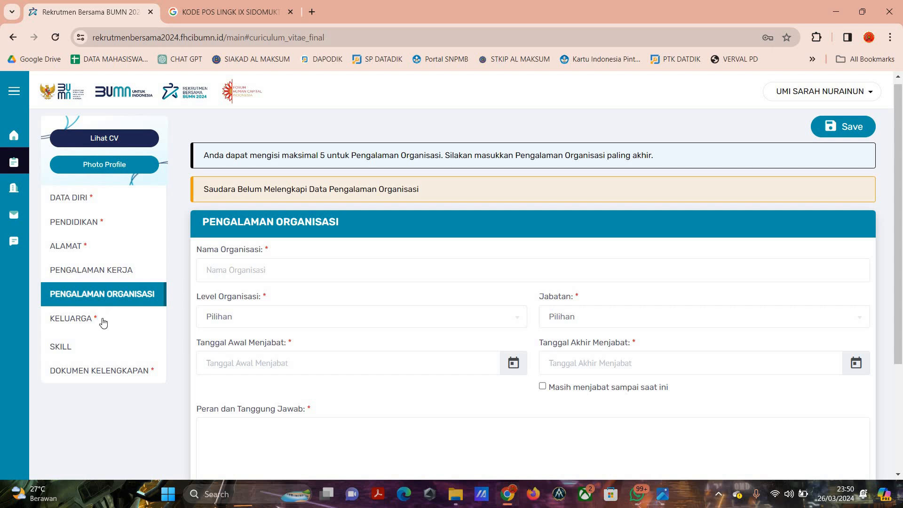
{"action": "left_click", "coordinate": [104, 323]}
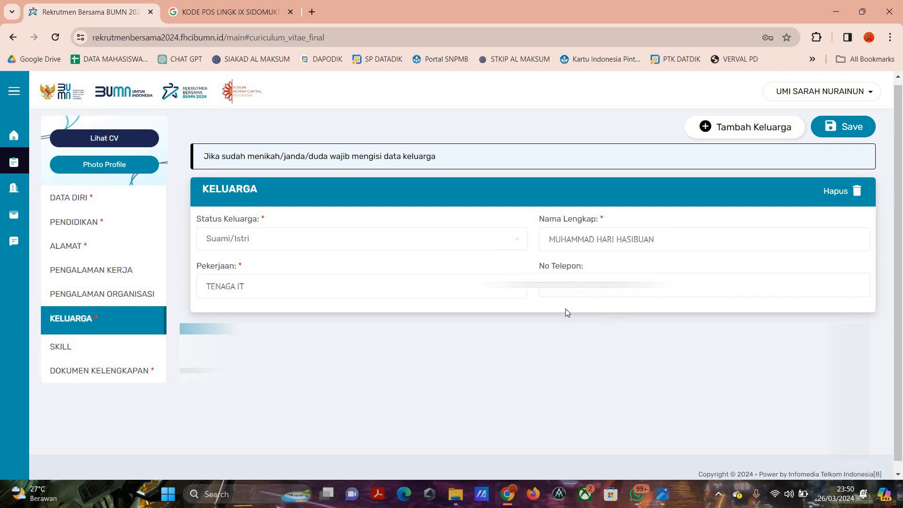
{"action": "left_click", "coordinate": [729, 123]}
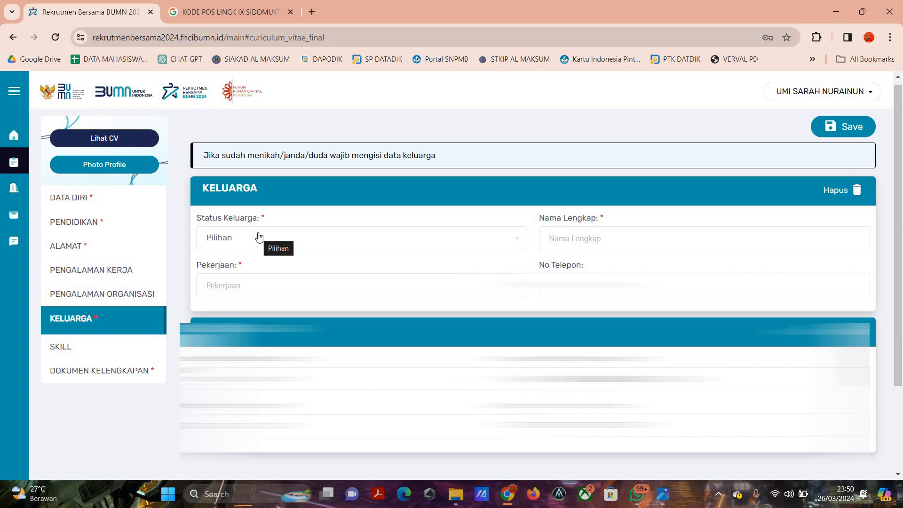
{"action": "left_click", "coordinate": [258, 236]}
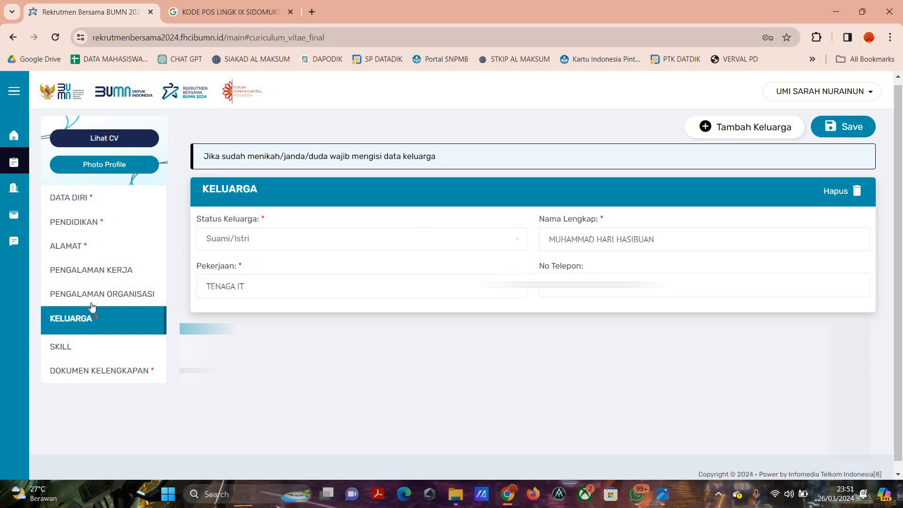
Examine the Bahasa Asing, Sertifikasi and Pelatihan parts of the Skill section, reading through every training entry.
{"action": "left_click", "coordinate": [55, 351]}
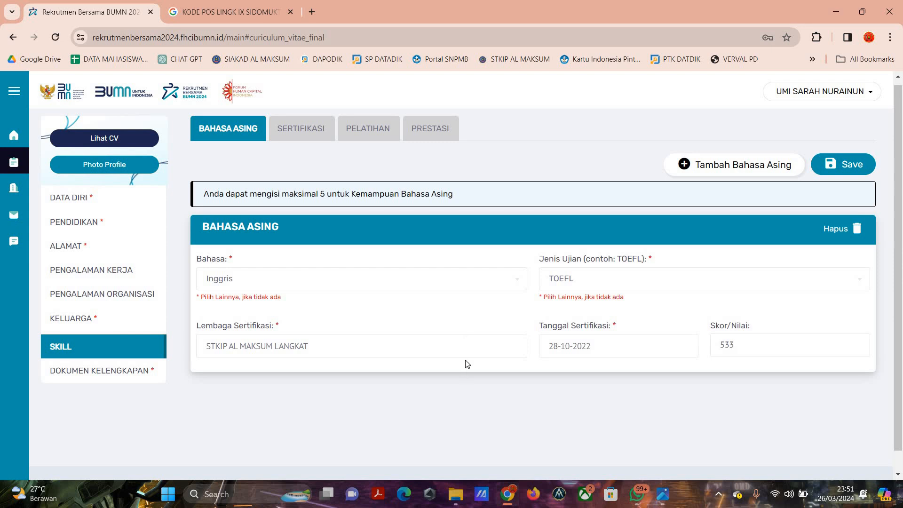
{"action": "left_click", "coordinate": [294, 132]}
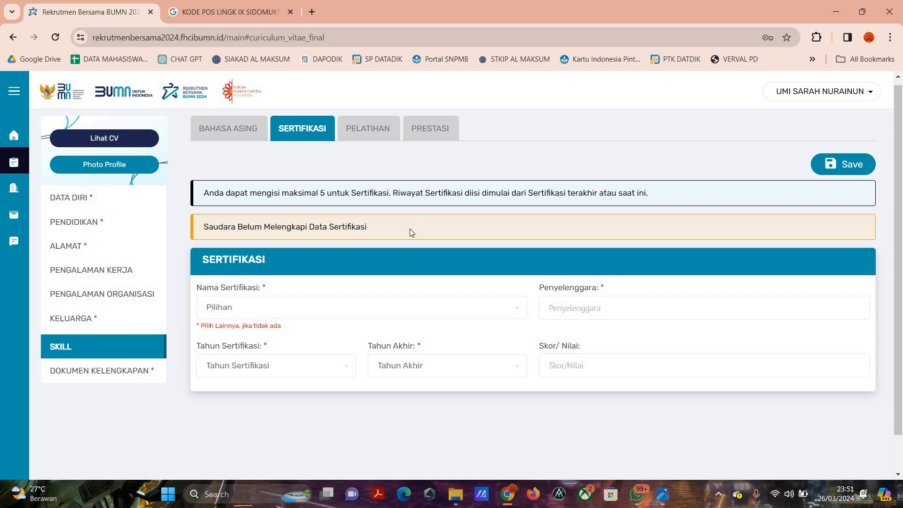
{"action": "left_click", "coordinate": [370, 131]}
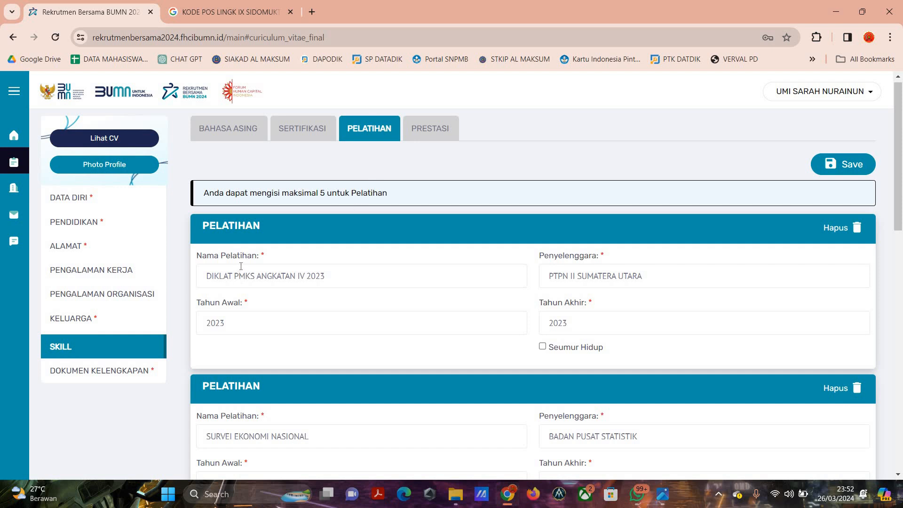
{"action": "scroll", "coordinate": [245, 265], "scroll_direction": "down", "scroll_amount": 3}
{"action": "scroll", "coordinate": [246, 263], "scroll_direction": "down", "scroll_amount": 1}
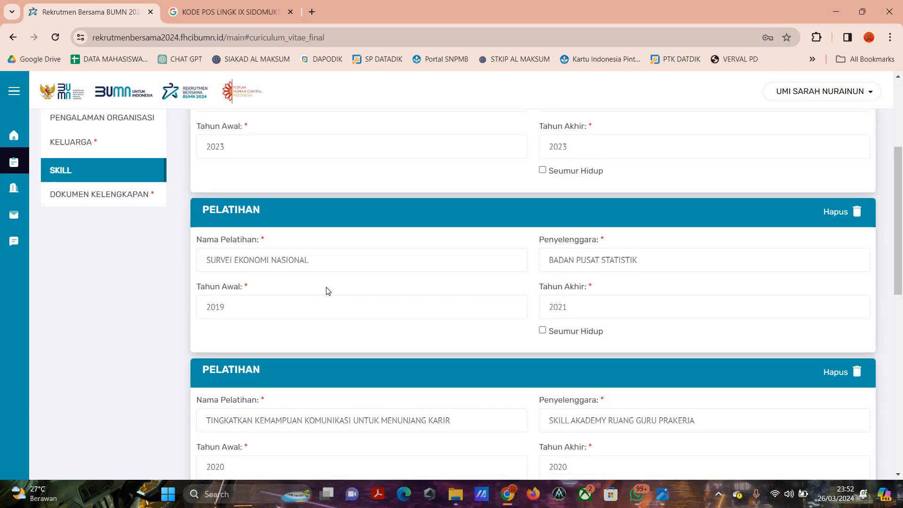
{"action": "scroll", "coordinate": [435, 236], "scroll_direction": "down", "scroll_amount": 5}
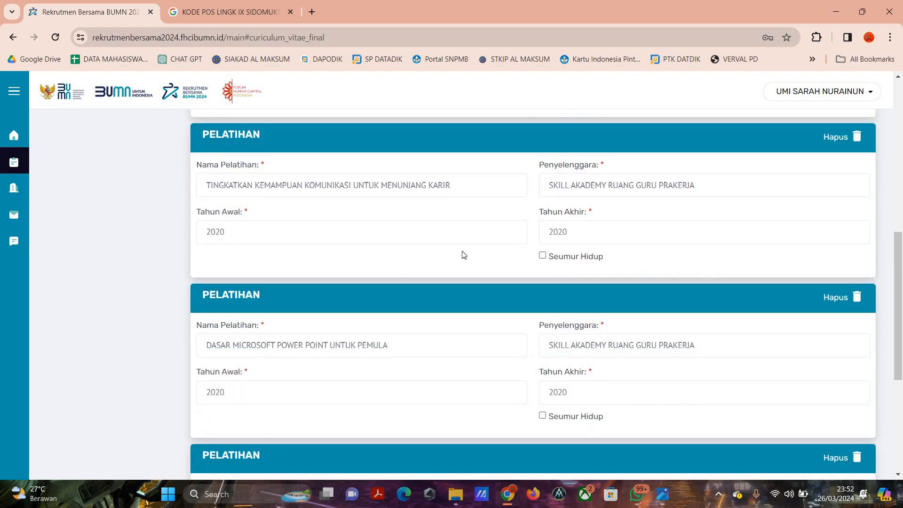
{"action": "scroll", "coordinate": [482, 245], "scroll_direction": "down", "scroll_amount": 4}
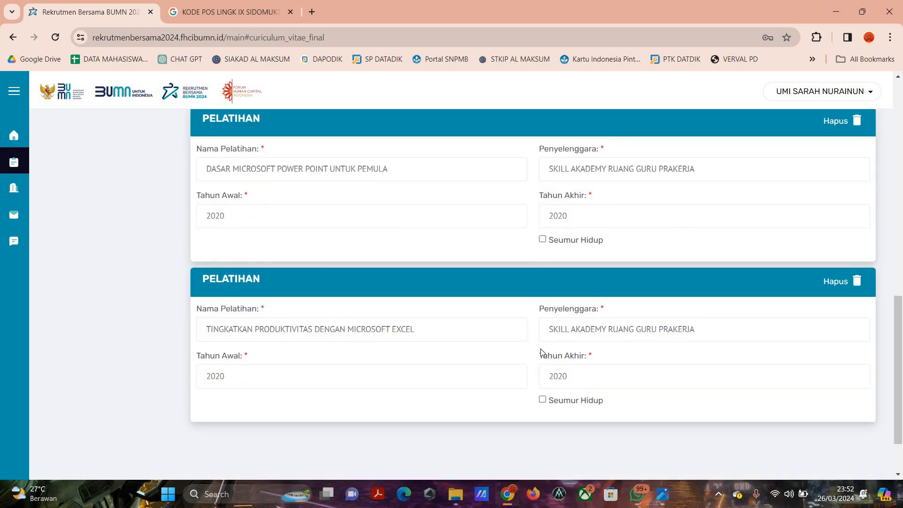
{"action": "scroll", "coordinate": [549, 335], "scroll_direction": "up", "scroll_amount": 9}
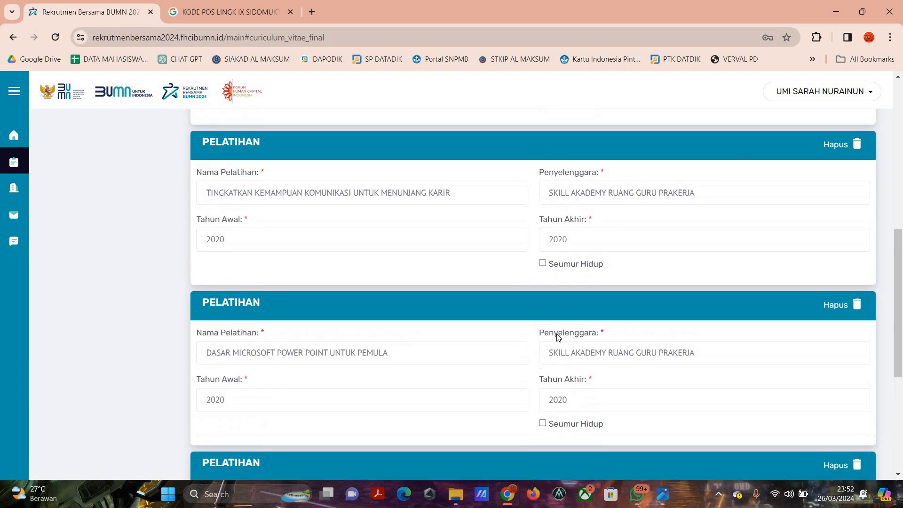
{"action": "scroll", "coordinate": [559, 330], "scroll_direction": "up", "scroll_amount": 4}
{"action": "scroll", "coordinate": [552, 303], "scroll_direction": "down", "scroll_amount": 10}
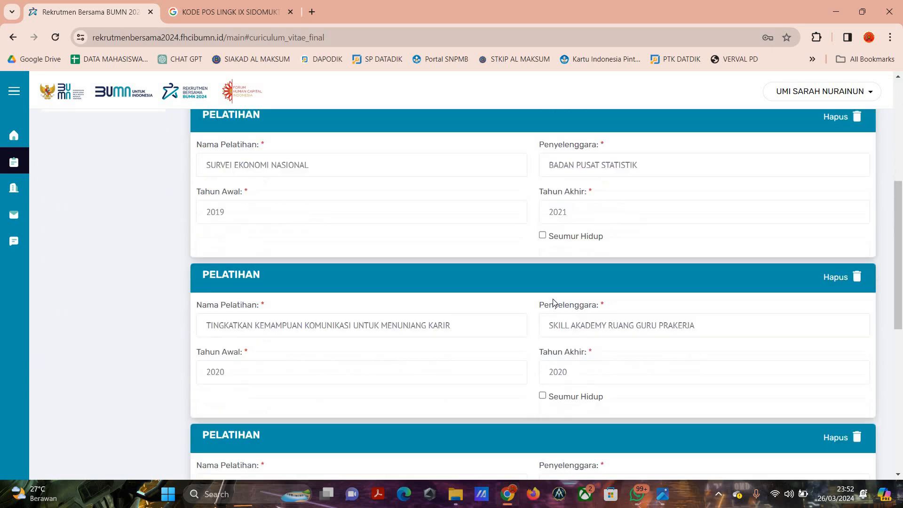
Examine the remaining Pelatihan entries, then check the Bahasa Asing and Prestasi parts of the Skill section.
{"action": "scroll", "coordinate": [554, 299], "scroll_direction": "down", "scroll_amount": 4}
{"action": "scroll", "coordinate": [518, 307], "scroll_direction": "up", "scroll_amount": 5}
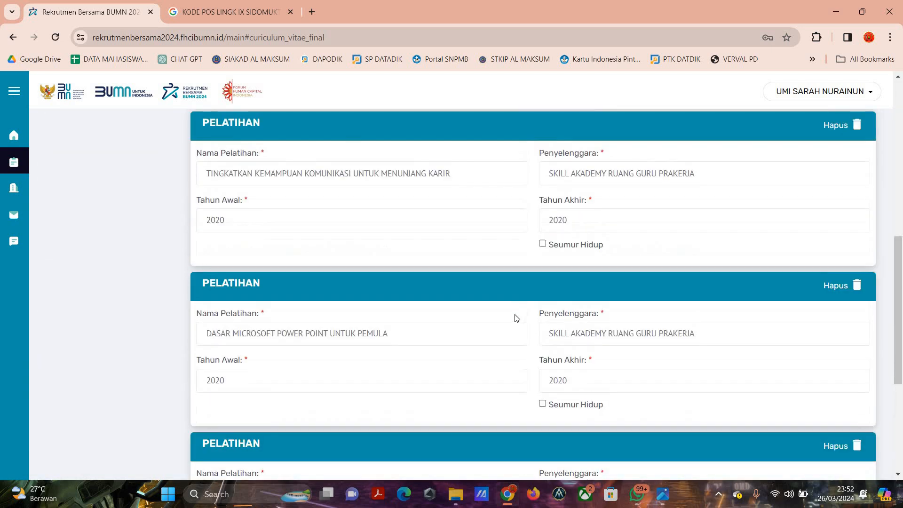
{"action": "scroll", "coordinate": [455, 338], "scroll_direction": "up", "scroll_amount": 5}
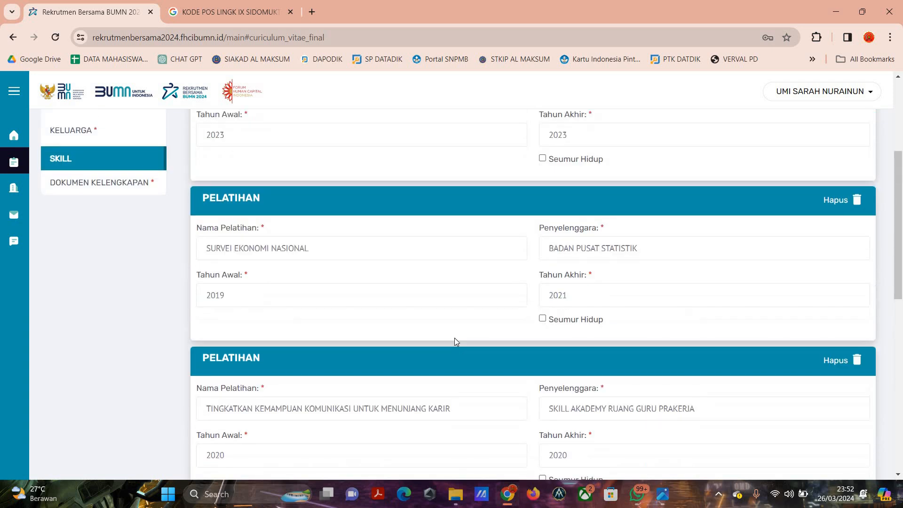
{"action": "scroll", "coordinate": [455, 337], "scroll_direction": "up", "scroll_amount": 4}
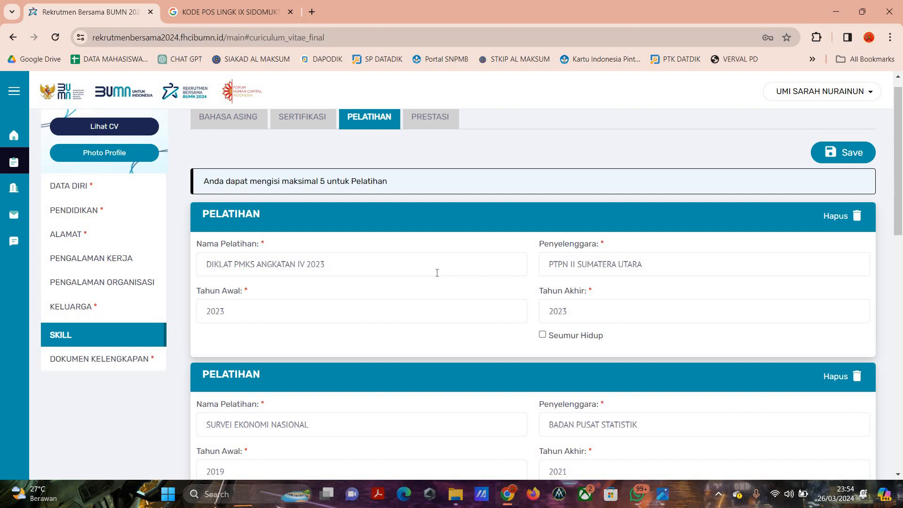
{"action": "left_click", "coordinate": [226, 119]}
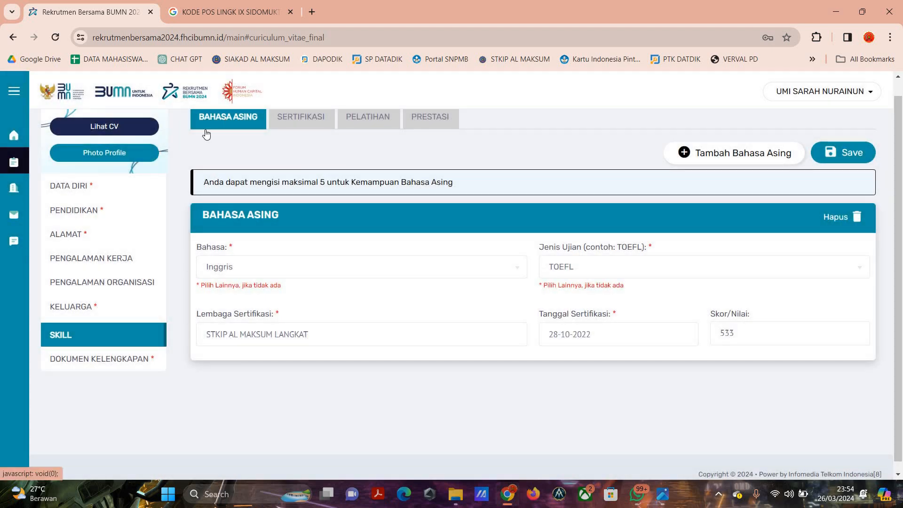
{"action": "left_click", "coordinate": [378, 116]}
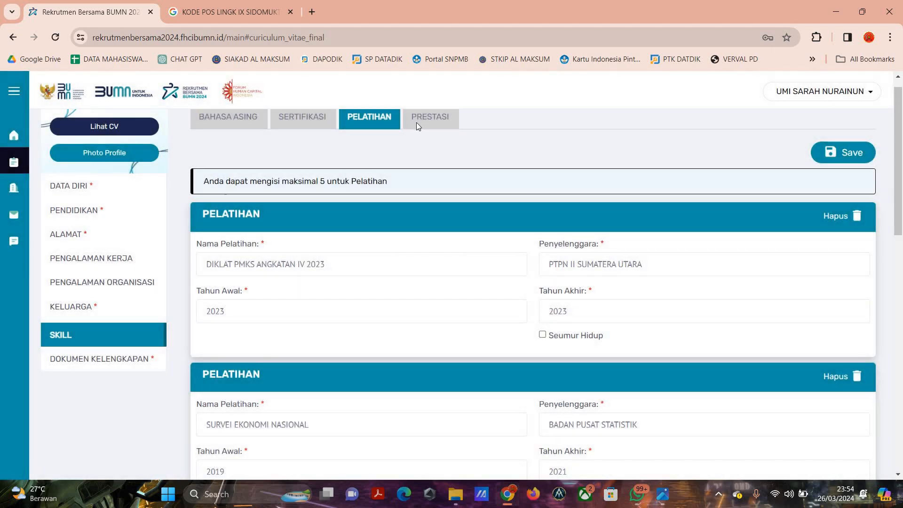
{"action": "left_click", "coordinate": [418, 121]}
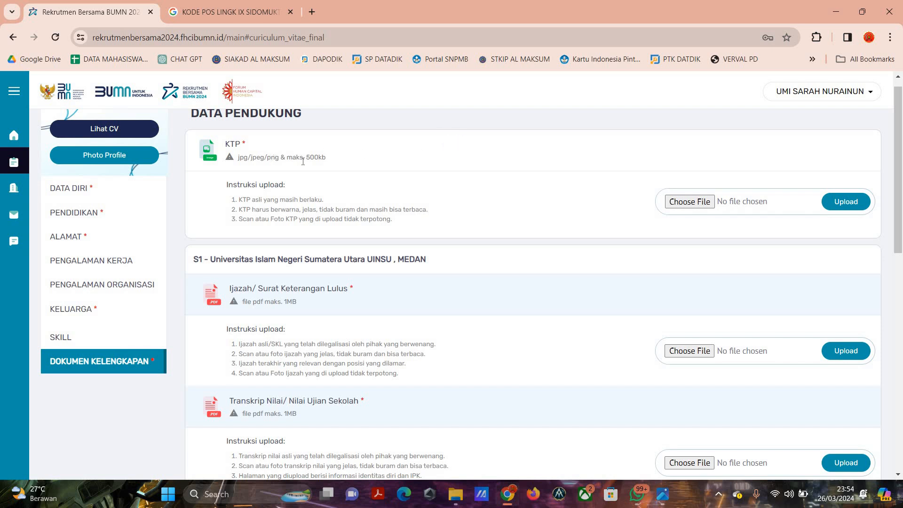
Upload KTP.jpg from the BERKAS CPNS UMI folder as the KTP document in Data Pendukung.
{"action": "left_click_drag", "start_coordinate": [287, 157], "coordinate": [360, 151]}
{"action": "left_click", "coordinate": [368, 146]}
{"action": "left_click", "coordinate": [677, 202]}
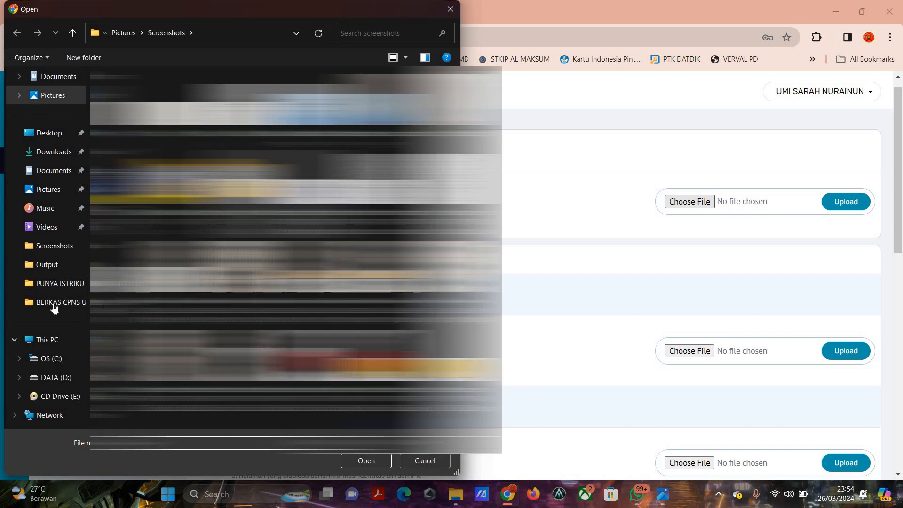
{"action": "left_click", "coordinate": [54, 303]}
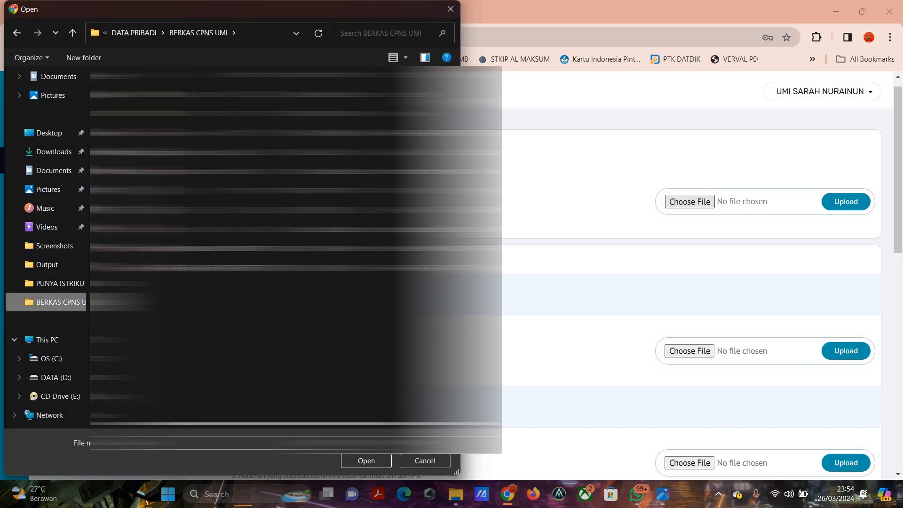
{"action": "left_click", "coordinate": [405, 57]}
{"action": "left_click", "coordinate": [450, 35]}
{"action": "double_click", "coordinate": [210, 184]}
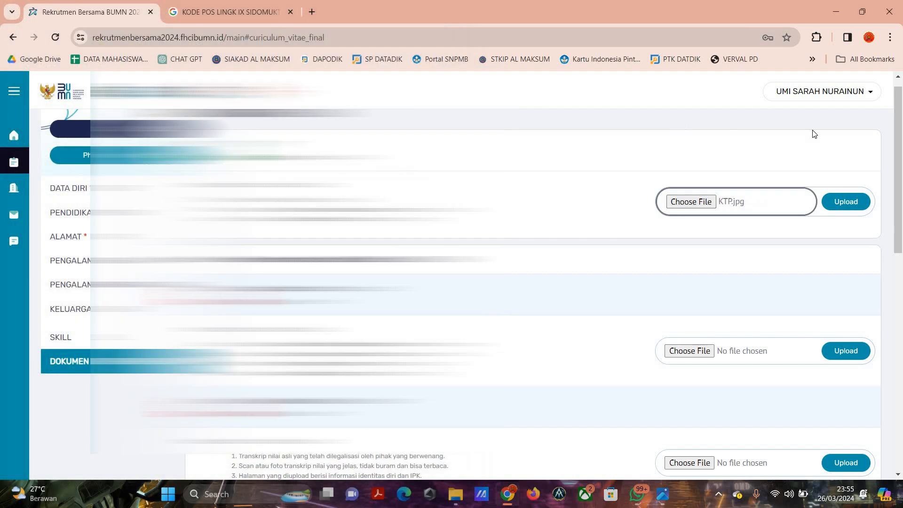
{"action": "left_click", "coordinate": [857, 203]}
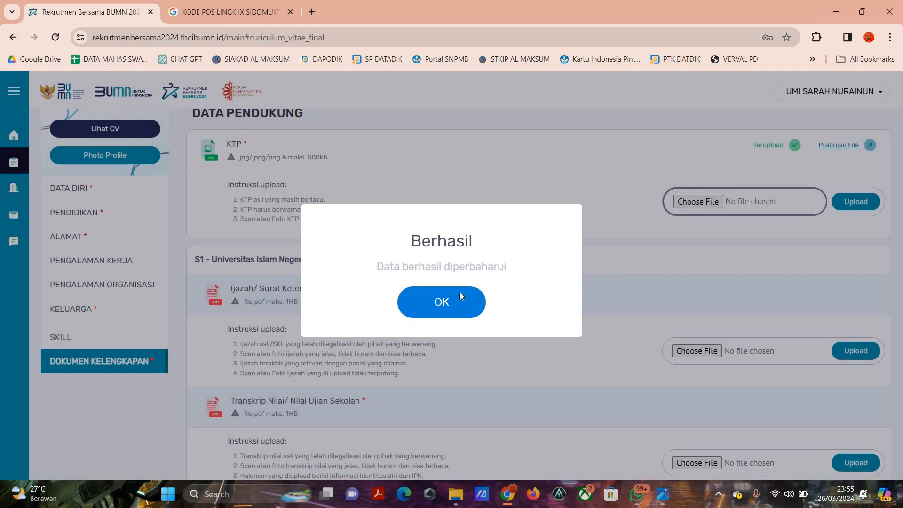
{"action": "left_click", "coordinate": [257, 264]}
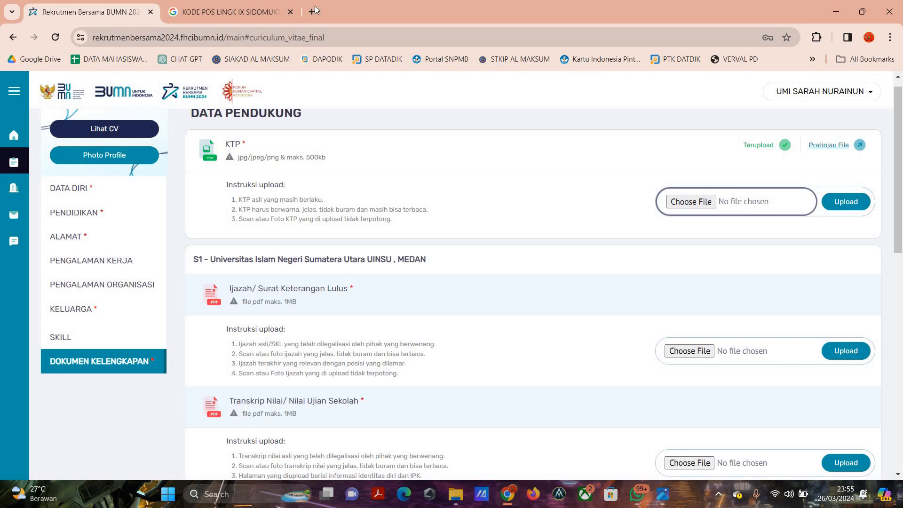
Upload the diploma file for the required Ijazah/ Surat Keterangan Lulus document.
{"action": "left_click", "coordinate": [691, 202]}
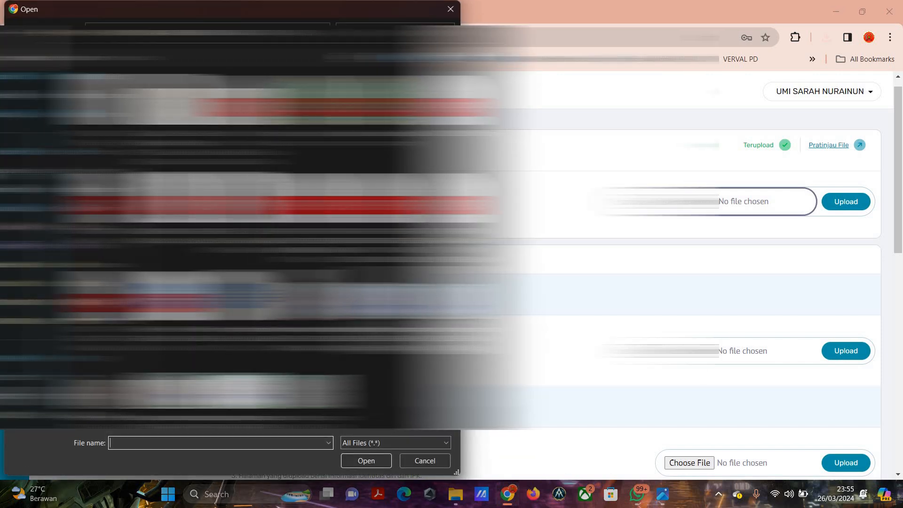
{"action": "left_click", "coordinate": [35, 170]}
{"action": "double_click", "coordinate": [137, 129]}
{"action": "left_click", "coordinate": [846, 350]}
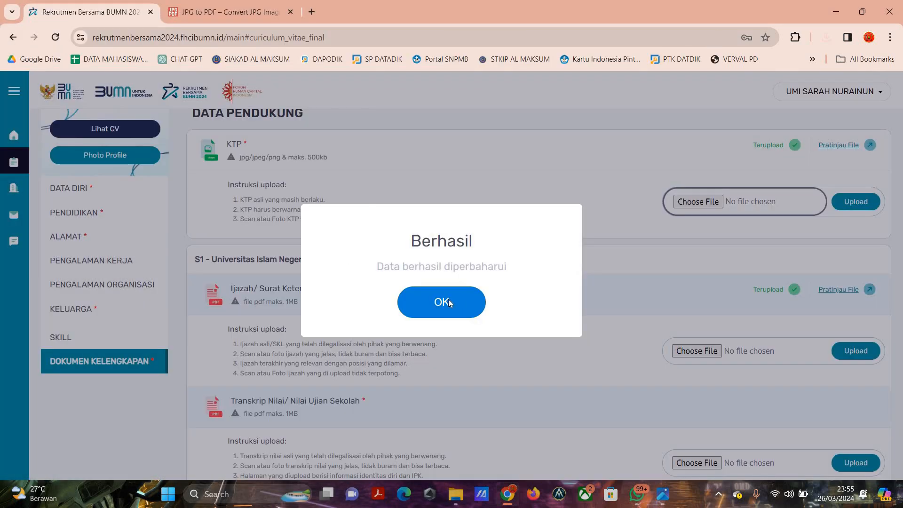
{"action": "left_click", "coordinate": [260, 314]}
Upload the transcript file from the PUNYA ISTRIKU folder for Transkrip Nilai/ Nilai Ujian Sekolah.
{"action": "scroll", "coordinate": [477, 325], "scroll_direction": "down", "scroll_amount": 2}
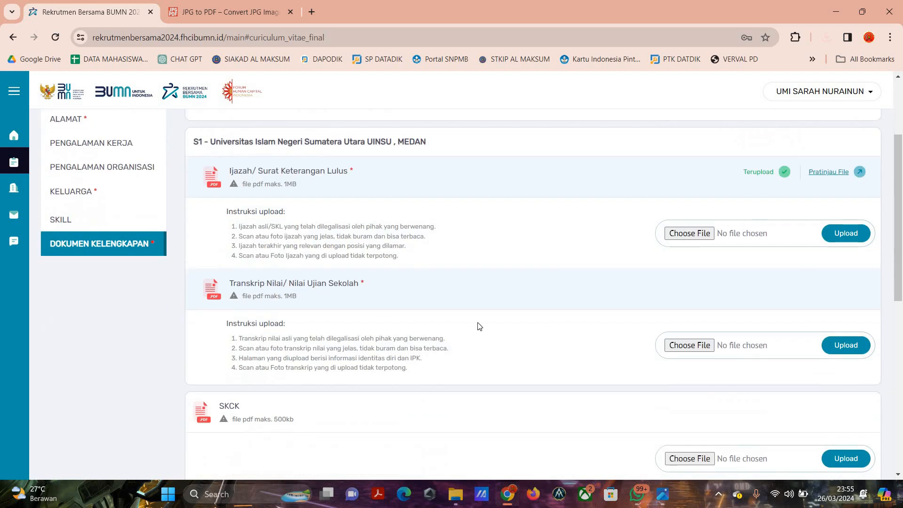
{"action": "left_click", "coordinate": [677, 346]}
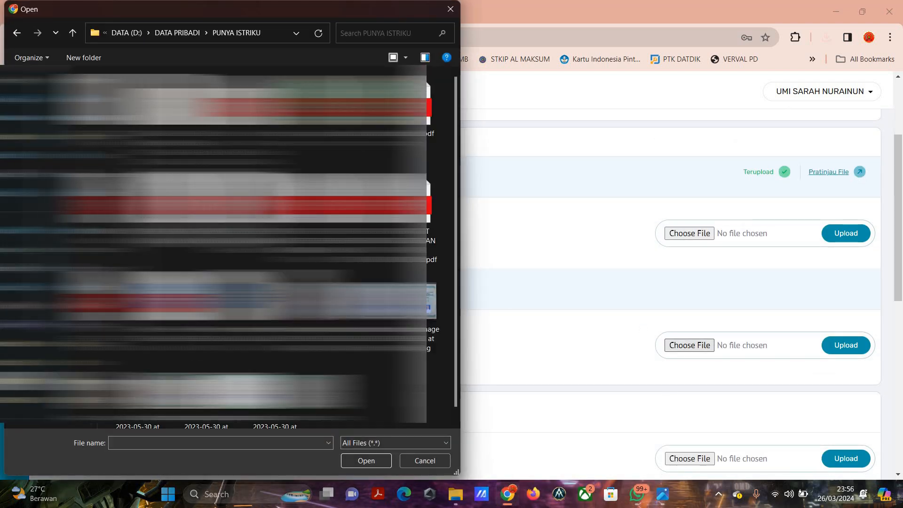
{"action": "double_click", "coordinate": [137, 207]}
{"action": "left_click", "coordinate": [857, 345]}
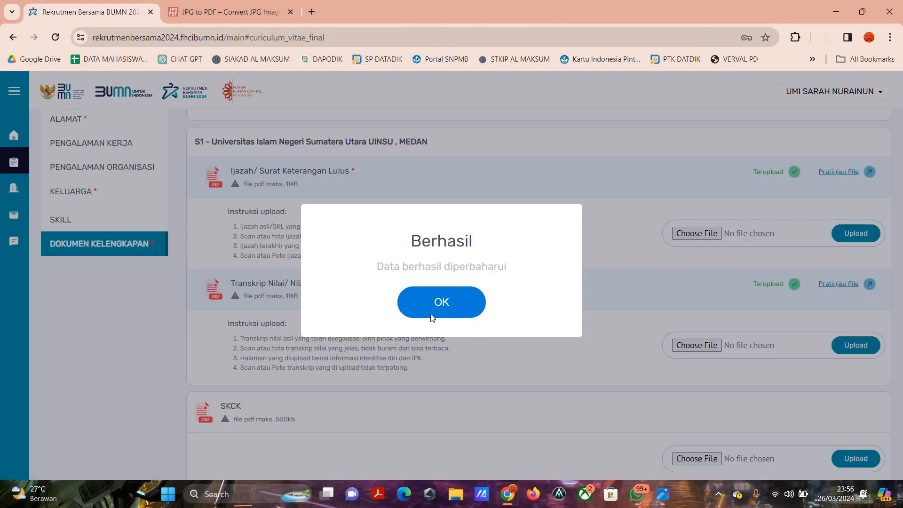
{"action": "left_click", "coordinate": [196, 303]}
Upload the combined certificate file from the Downloads folder for Dokumen Tambahan (Bahasa Inggris, Sertifikat, dll).
{"action": "scroll", "coordinate": [285, 285], "scroll_direction": "down", "scroll_amount": 4}
{"action": "scroll", "coordinate": [285, 285], "scroll_direction": "down", "scroll_amount": 3}
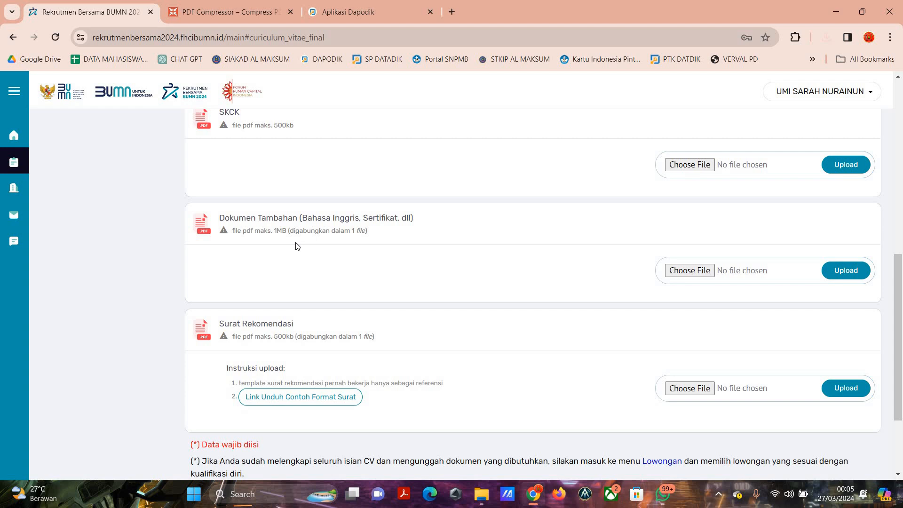
{"action": "left_click", "coordinate": [689, 272]}
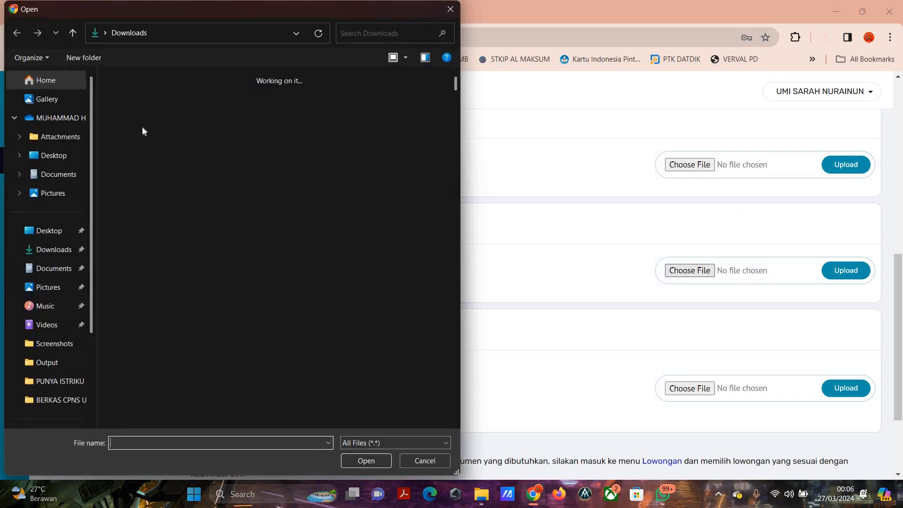
{"action": "double_click", "coordinate": [141, 121]}
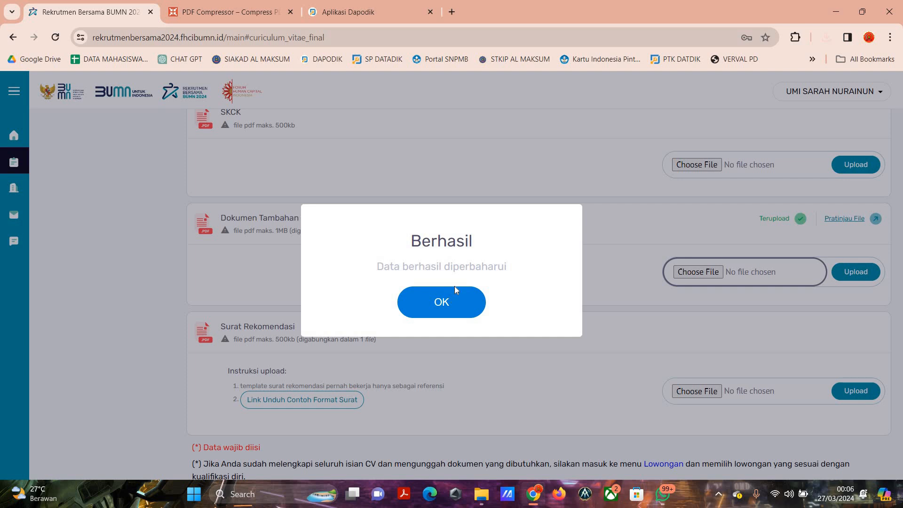
{"action": "left_click", "coordinate": [454, 288]}
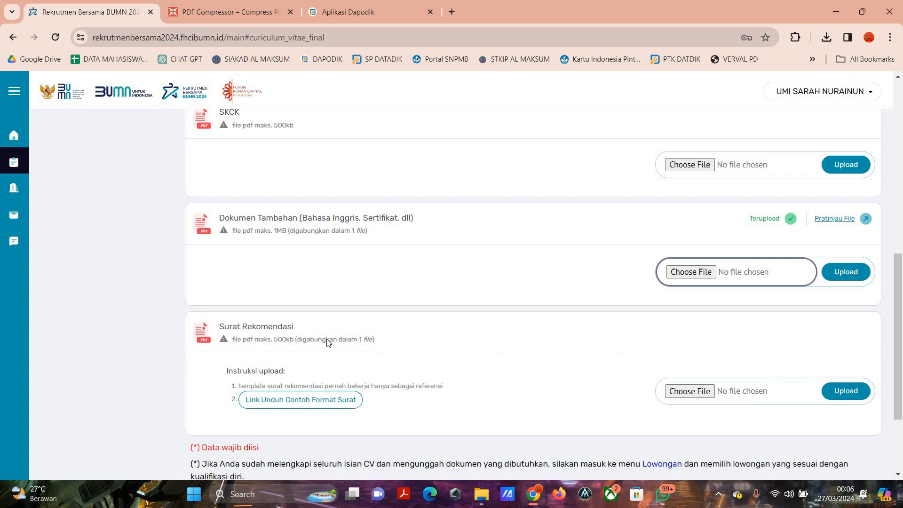
Look over the uploaded documents in Data Pendukung, then open the Lowongan page.
{"action": "scroll", "coordinate": [327, 342], "scroll_direction": "up", "scroll_amount": 6}
{"action": "scroll", "coordinate": [328, 349], "scroll_direction": "up", "scroll_amount": 5}
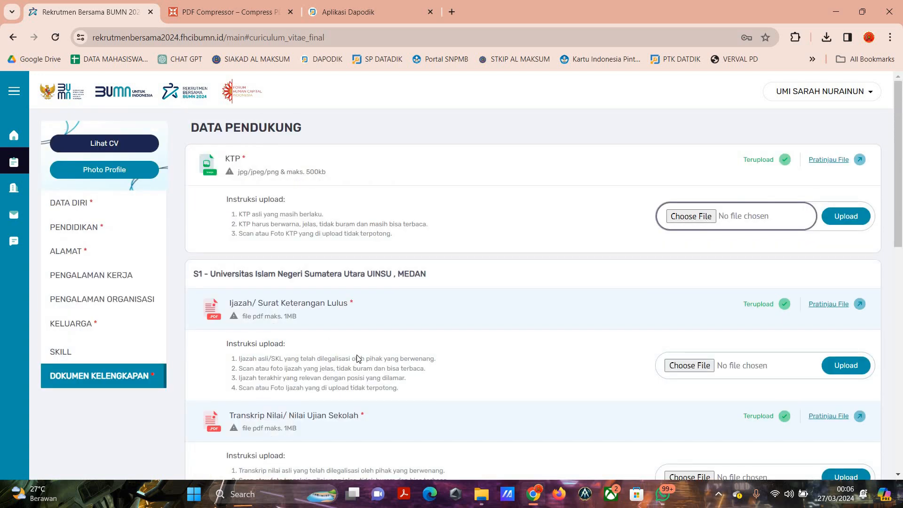
{"action": "scroll", "coordinate": [358, 358], "scroll_direction": "down", "scroll_amount": 10}
{"action": "scroll", "coordinate": [10, 174], "scroll_direction": "up", "scroll_amount": 10}
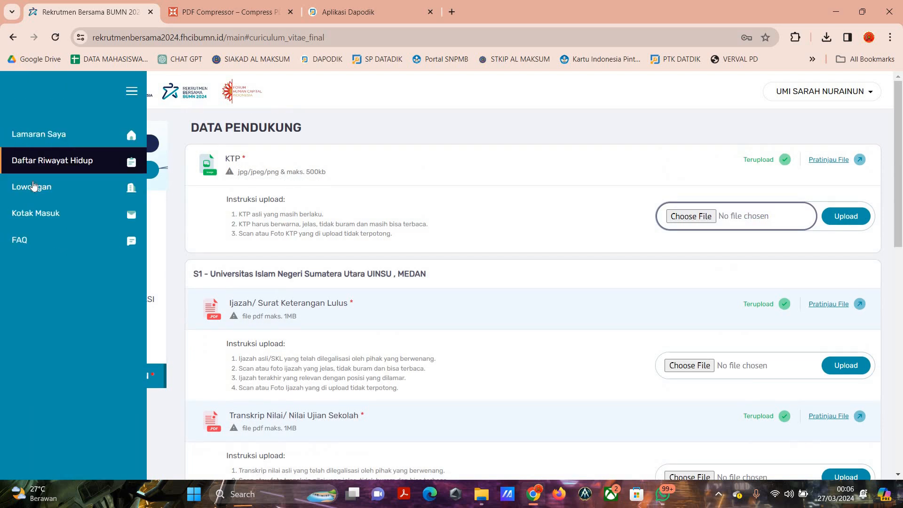
{"action": "left_click", "coordinate": [34, 186]}
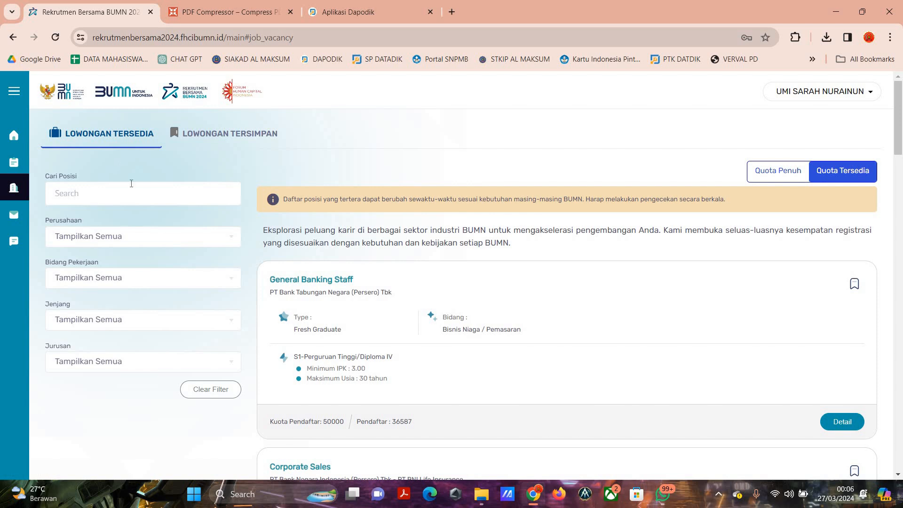
Filter the available vacancies by Jenjang S1-Perguruan Tinggi/Diploma IV and Jurusan Matematika.
{"action": "left_click", "coordinate": [99, 319]}
{"action": "key", "text": "Down"}
{"action": "key", "text": "Down"}
{"action": "key", "text": "Down"}
{"action": "key", "text": "Down"}
{"action": "key", "text": "Return"}
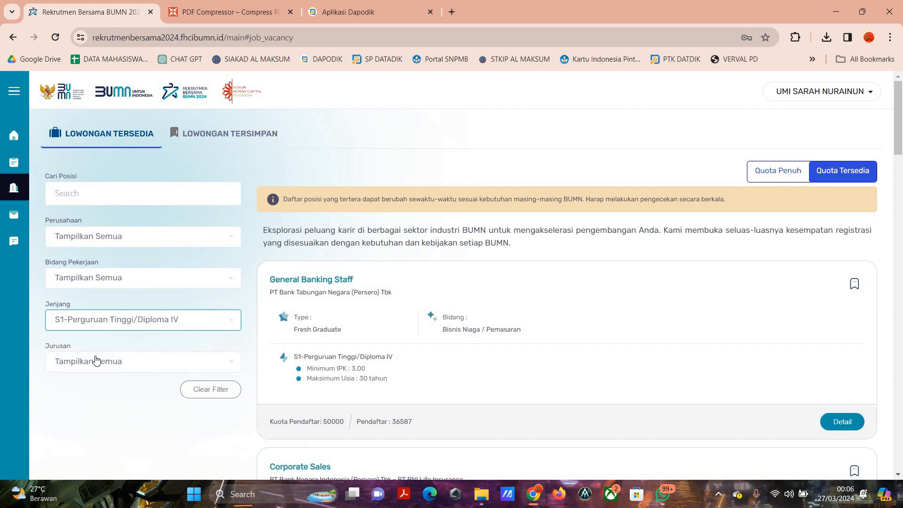
{"action": "left_click", "coordinate": [96, 361]}
{"action": "type", "text": "matema"}
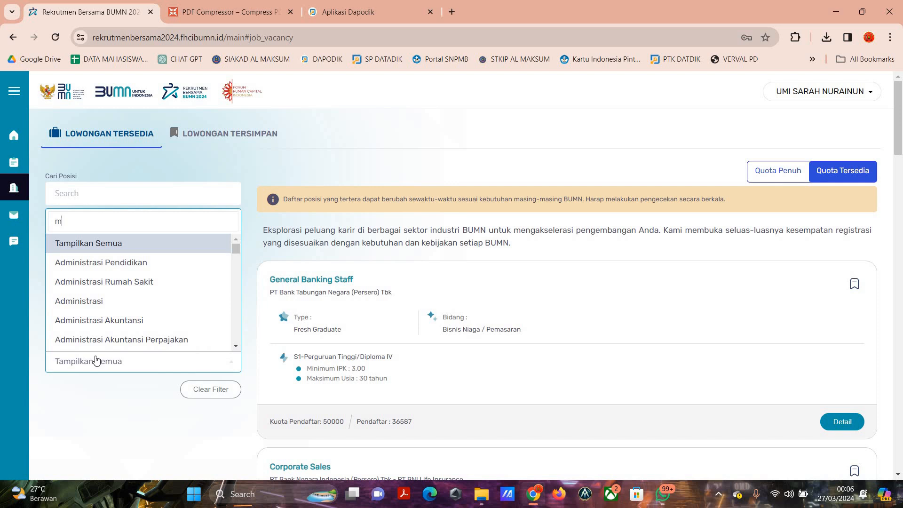
{"action": "left_click", "coordinate": [119, 285]}
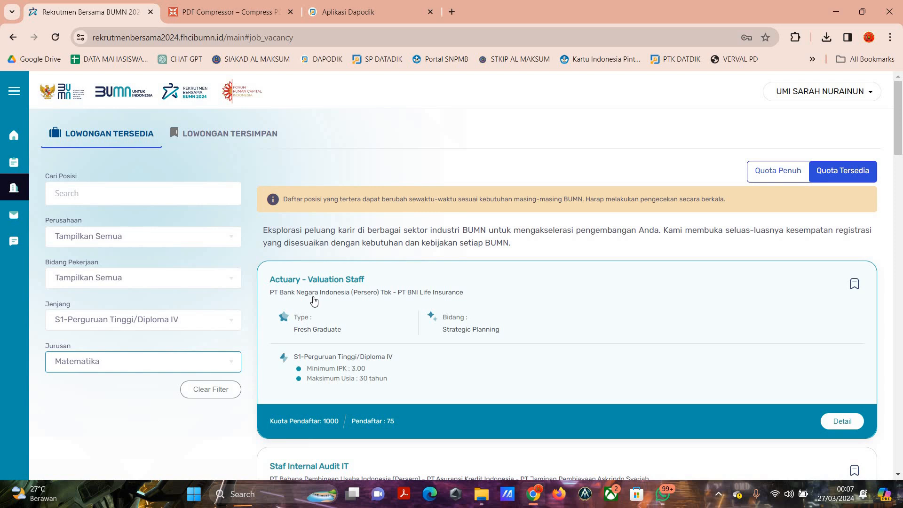
Browse the filtered vacancies and open the details of Junior Analyst Bidang Data Analytics at PT Pos Indonesia.
{"action": "scroll", "coordinate": [324, 301], "scroll_direction": "down", "scroll_amount": 5}
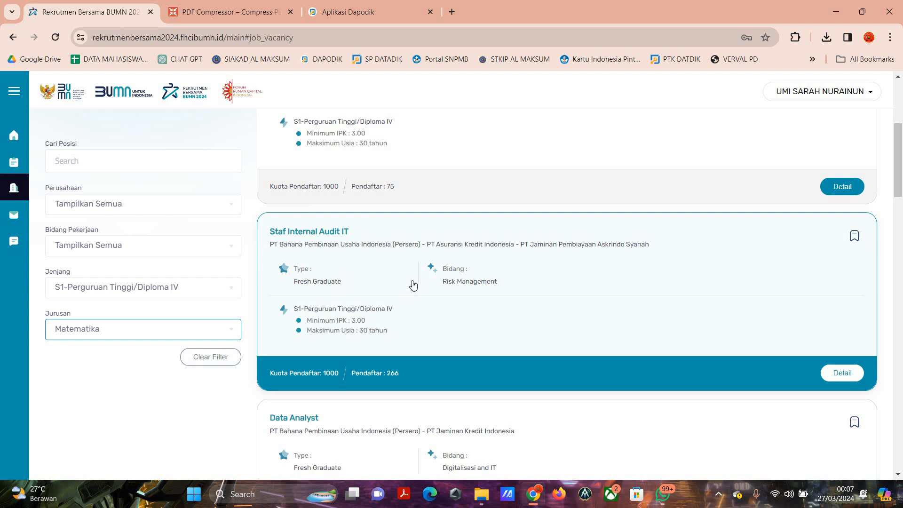
{"action": "scroll", "coordinate": [411, 285], "scroll_direction": "down", "scroll_amount": 5}
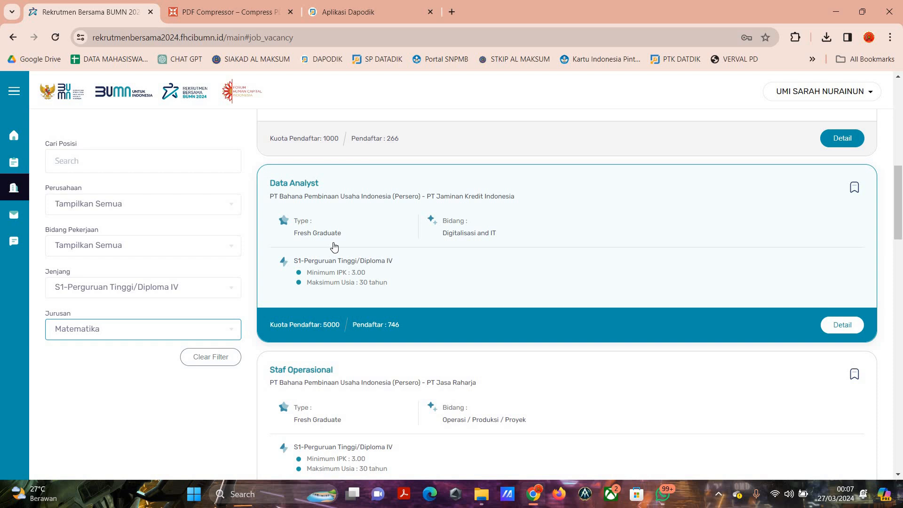
{"action": "scroll", "coordinate": [334, 246], "scroll_direction": "down", "scroll_amount": 4}
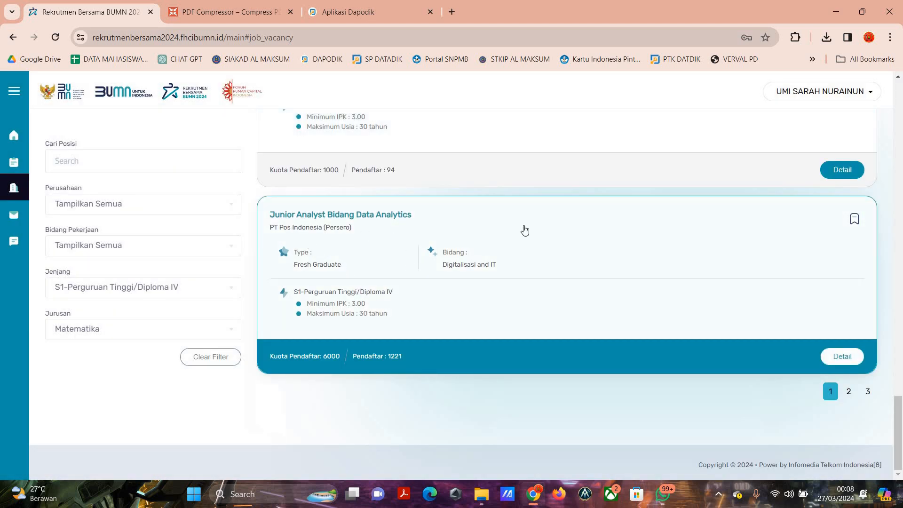
{"action": "left_click", "coordinate": [456, 308]}
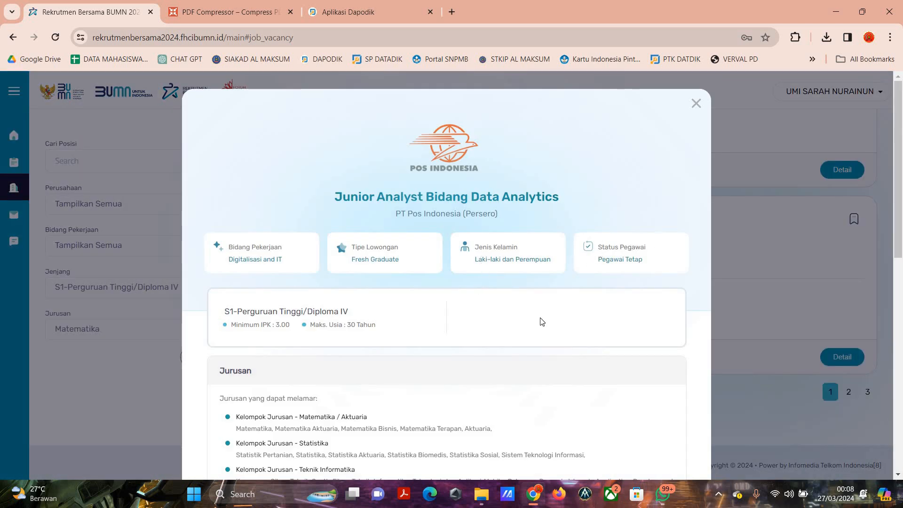
Examine the vacancy's education requirement, eligible majors and Sertifikat Khusus requirement.
{"action": "scroll", "coordinate": [288, 276], "scroll_direction": "down", "scroll_amount": 1}
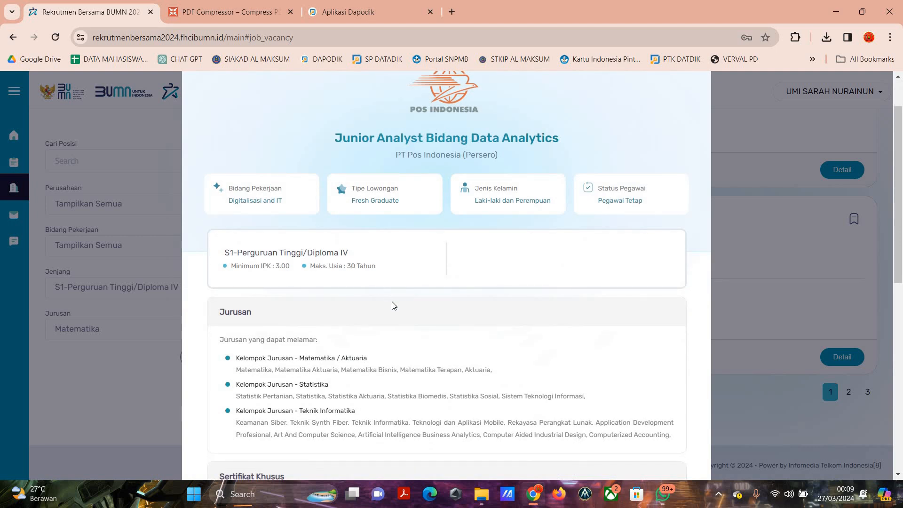
{"action": "scroll", "coordinate": [278, 289], "scroll_direction": "down", "scroll_amount": 2}
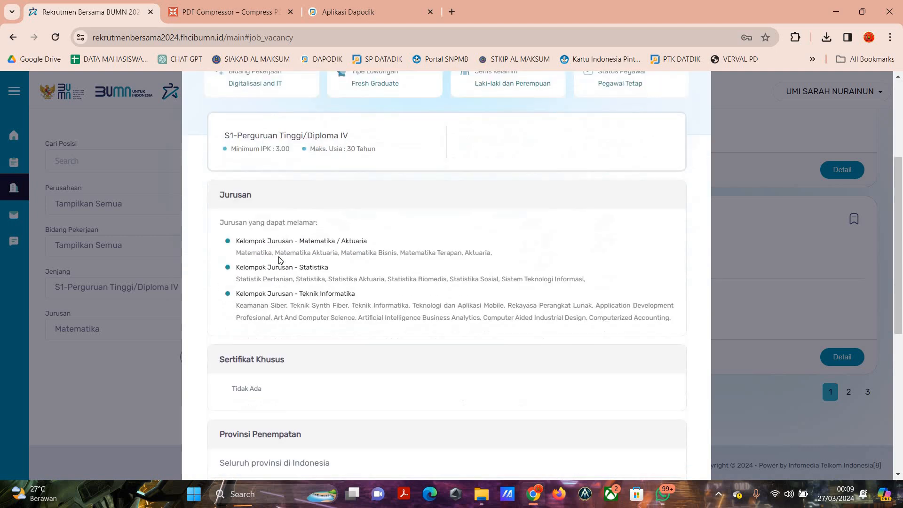
{"action": "left_click_drag", "start_coordinate": [276, 255], "coordinate": [555, 256]}
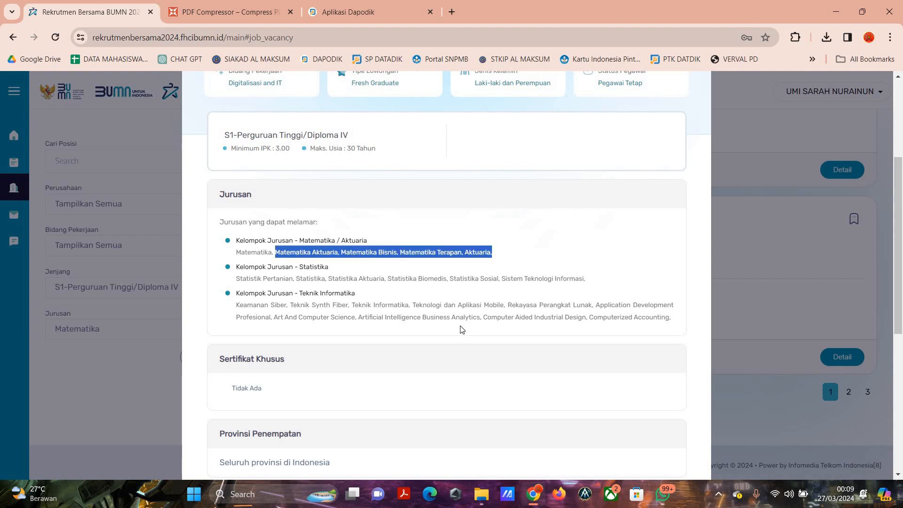
{"action": "scroll", "coordinate": [347, 278], "scroll_direction": "down", "scroll_amount": 1}
{"action": "scroll", "coordinate": [347, 278], "scroll_direction": "down", "scroll_amount": 3}
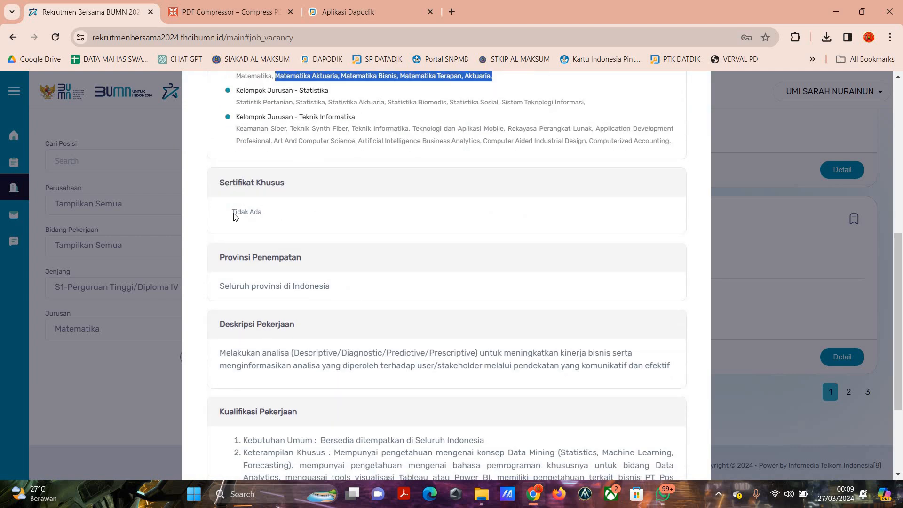
{"action": "left_click", "coordinate": [259, 209]}
{"action": "left_click_drag", "start_coordinate": [259, 209], "coordinate": [340, 221]}
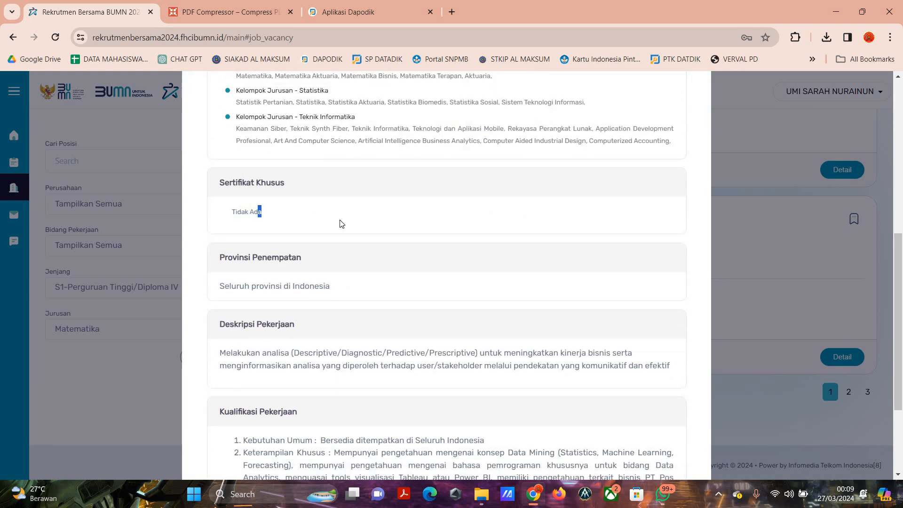
Examine the vacancy's Provinsi Penempatan, Deskripsi Pekerjaan and Kualifikasi Pekerjaan, and recheck its eligible majors.
{"action": "left_click", "coordinate": [268, 271]}
{"action": "left_click_drag", "start_coordinate": [352, 285], "coordinate": [366, 296]}
{"action": "scroll", "coordinate": [347, 278], "scroll_direction": "down", "scroll_amount": 2}
{"action": "left_click_drag", "start_coordinate": [219, 206], "coordinate": [331, 199]}
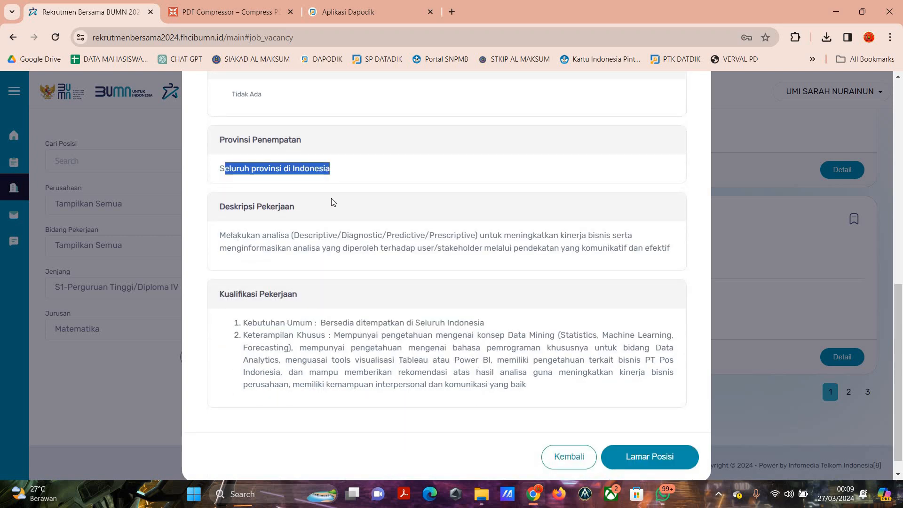
{"action": "left_click", "coordinate": [341, 294]}
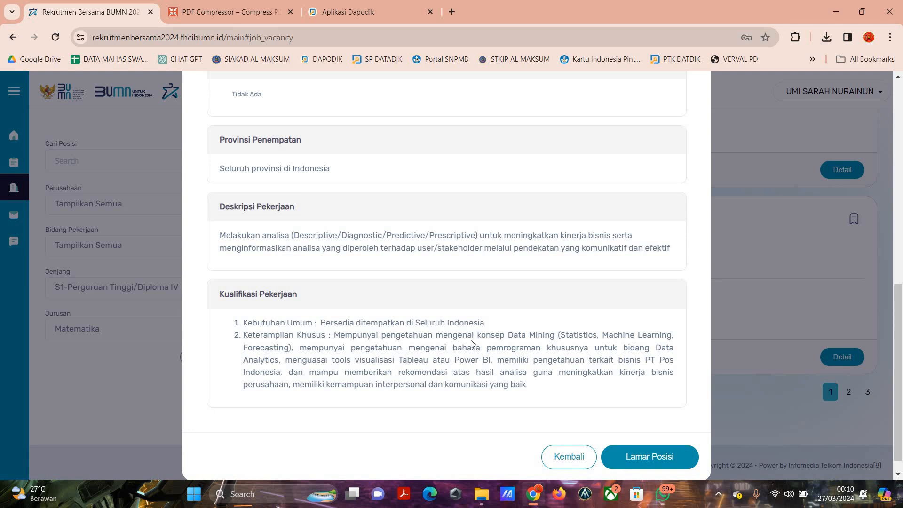
{"action": "scroll", "coordinate": [458, 334], "scroll_direction": "up", "scroll_amount": 1}
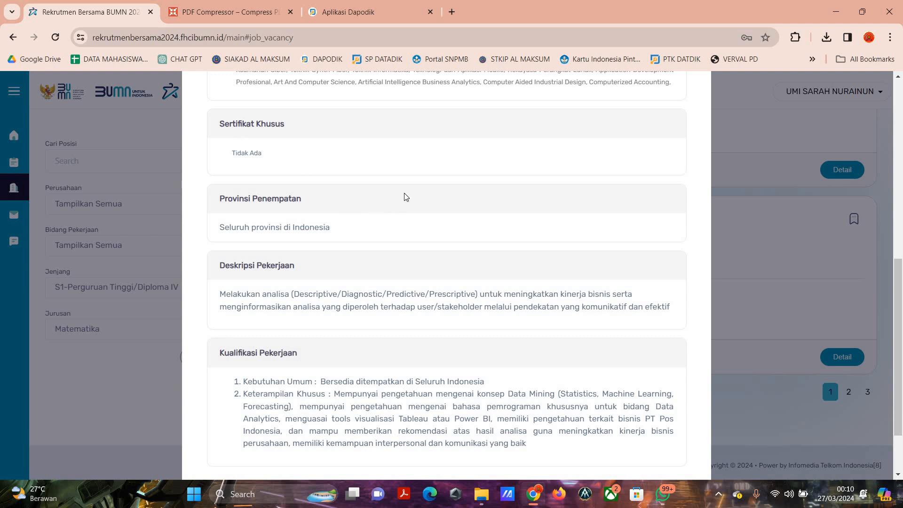
{"action": "scroll", "coordinate": [404, 196], "scroll_direction": "down", "scroll_amount": 2}
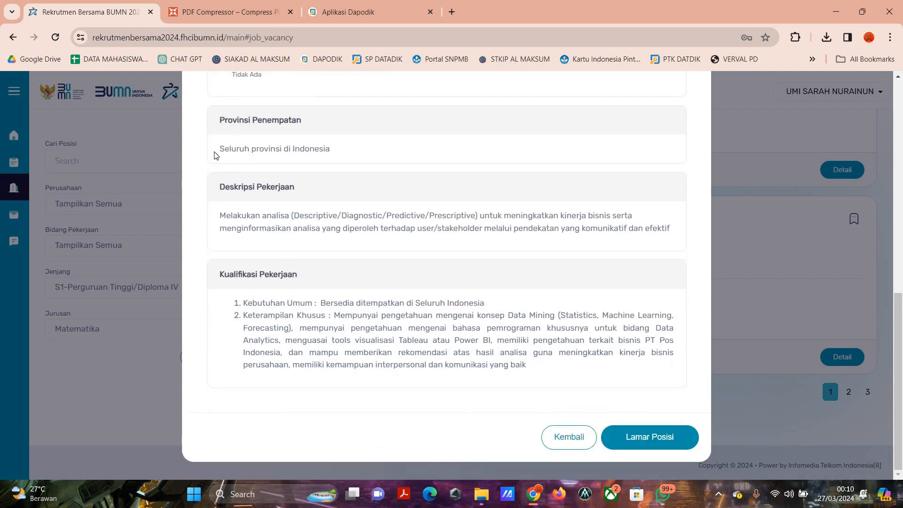
{"action": "triple_click", "coordinate": [455, 148]}
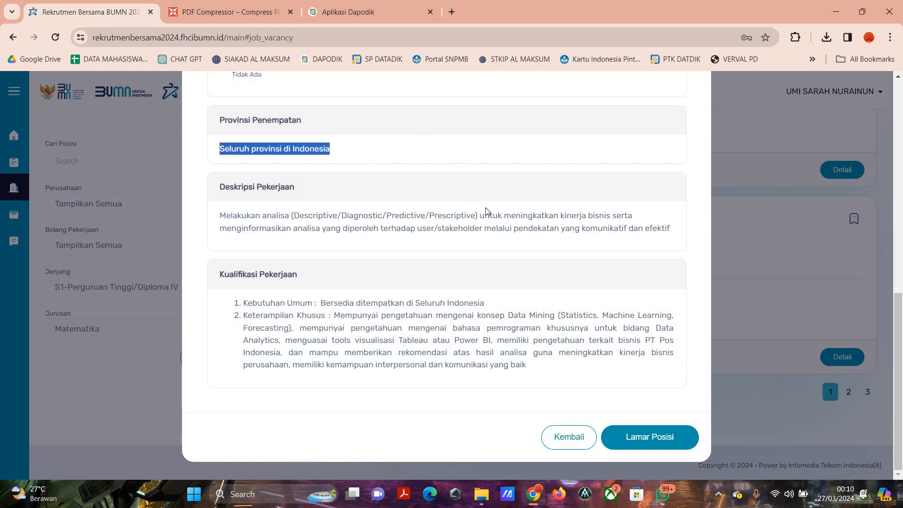
{"action": "scroll", "coordinate": [485, 211], "scroll_direction": "up", "scroll_amount": 8}
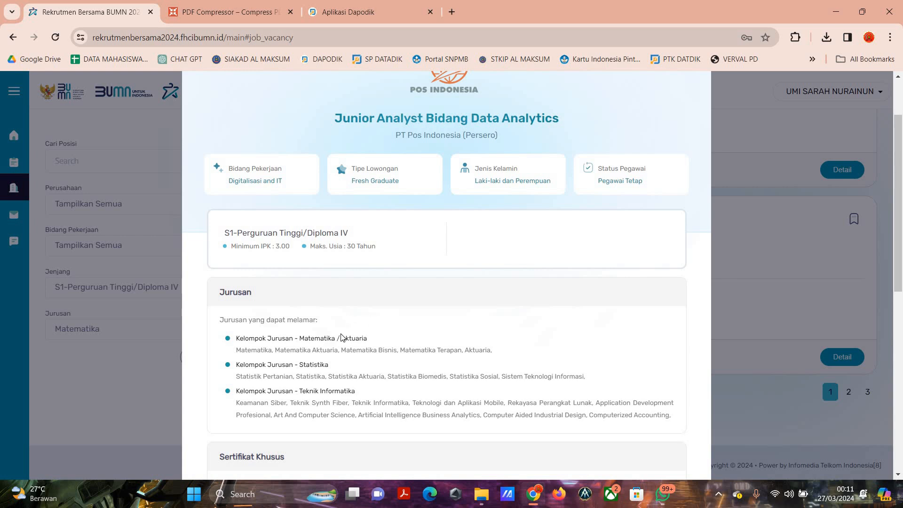
{"action": "scroll", "coordinate": [399, 309], "scroll_direction": "down", "scroll_amount": 5}
{"action": "scroll", "coordinate": [409, 301], "scroll_direction": "down", "scroll_amount": 4}
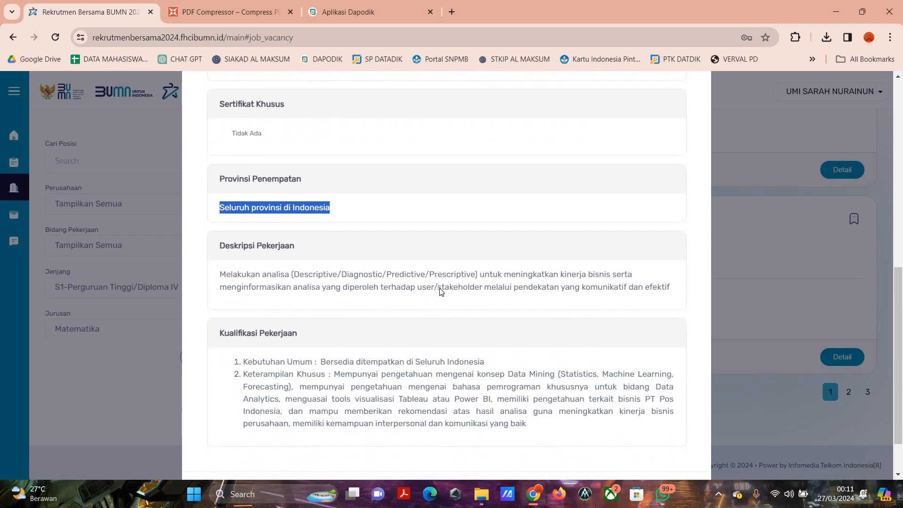
Start the application for Junior Analyst Bidang Data Analytics at PT Pos Indonesia and read through its declaration terms.
{"action": "left_click", "coordinate": [647, 442]}
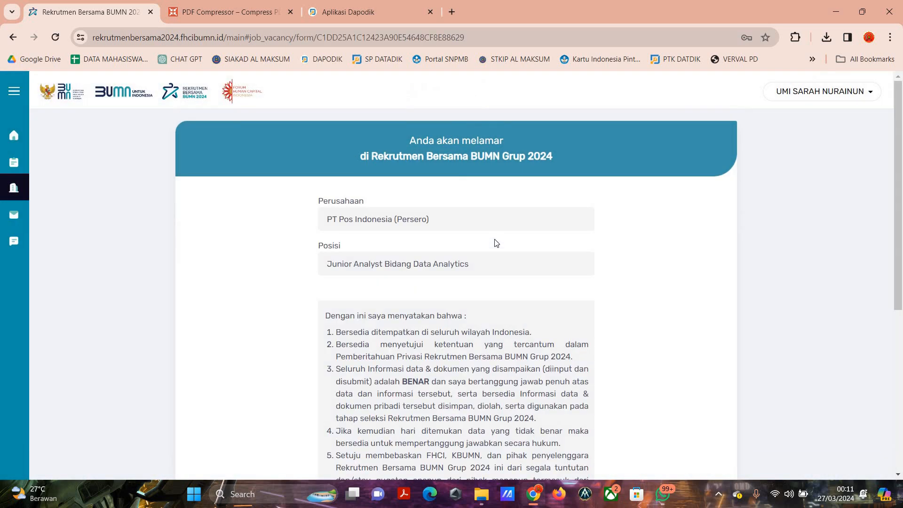
{"action": "scroll", "coordinate": [471, 329], "scroll_direction": "down", "scroll_amount": 5}
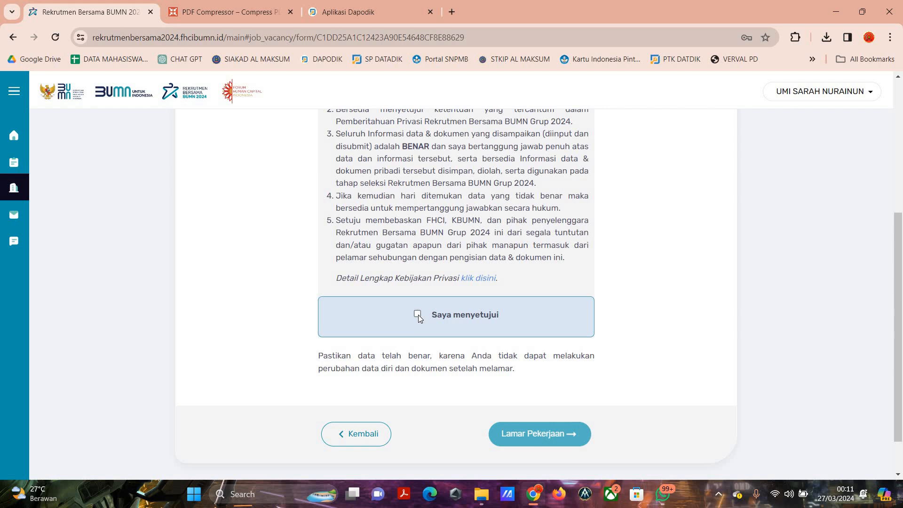
{"action": "scroll", "coordinate": [344, 287], "scroll_direction": "up", "scroll_amount": 5}
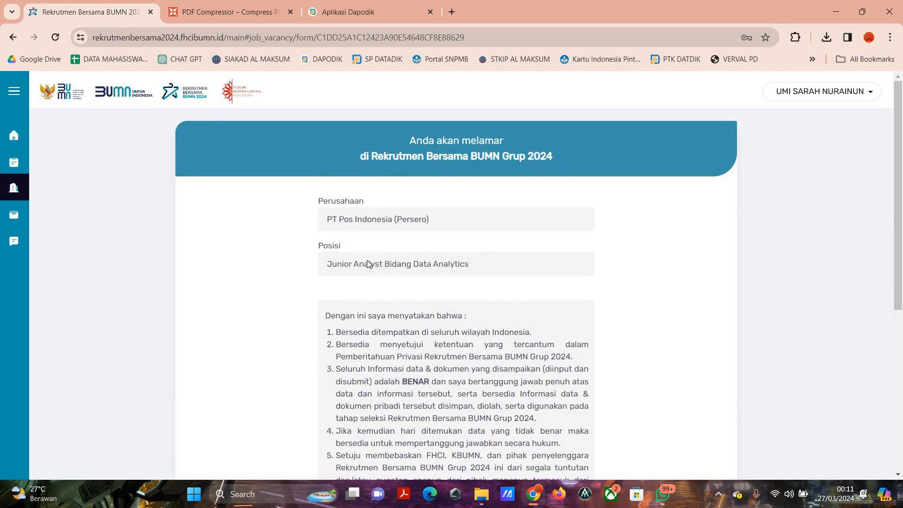
{"action": "scroll", "coordinate": [454, 204], "scroll_direction": "down", "scroll_amount": 4}
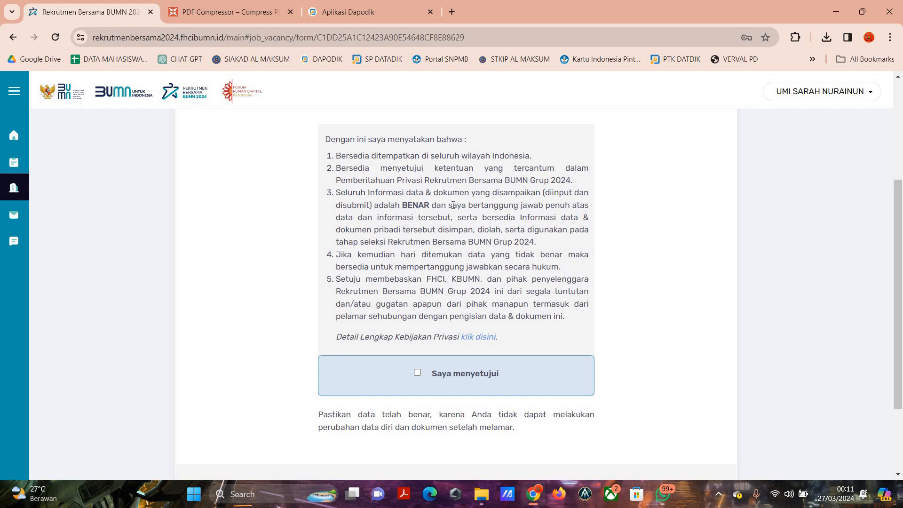
{"action": "scroll", "coordinate": [428, 272], "scroll_direction": "down", "scroll_amount": 2}
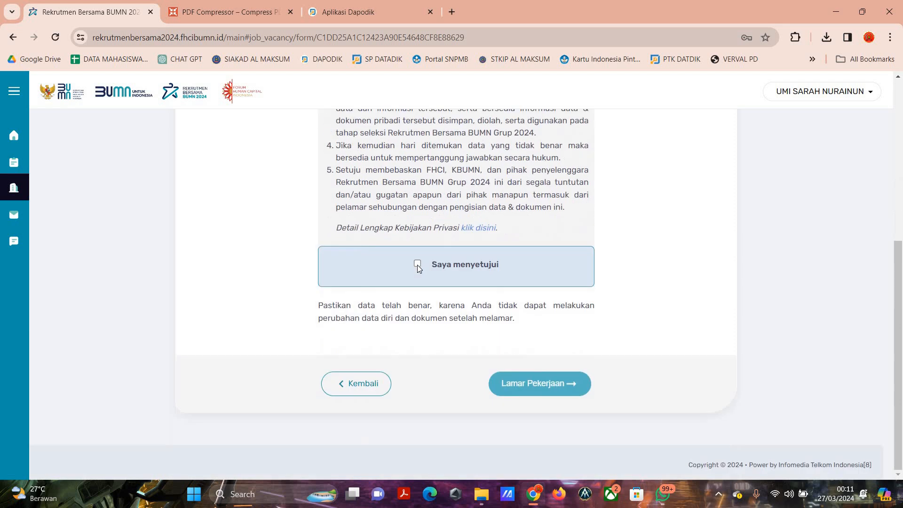
Agree to the applicant declaration and submit the job application, confirming the final submission.
{"action": "left_click", "coordinate": [417, 264]}
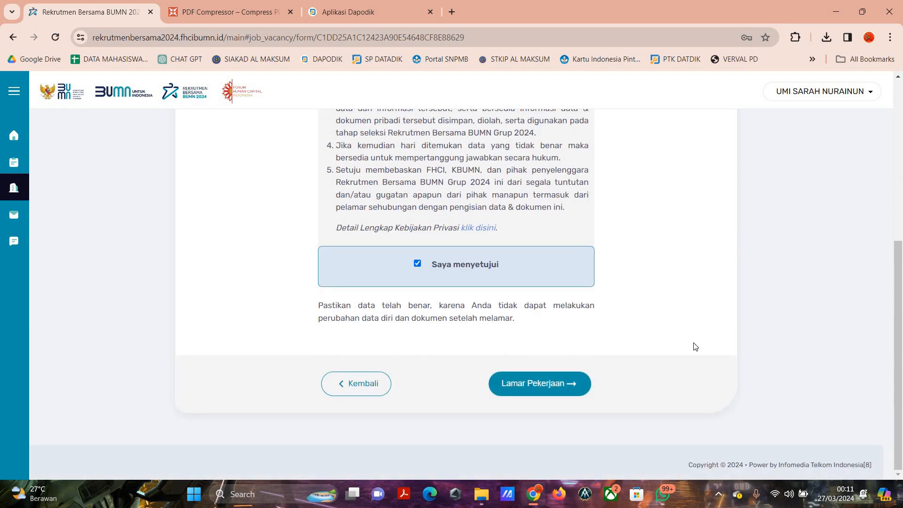
{"action": "left_click", "coordinate": [555, 386]}
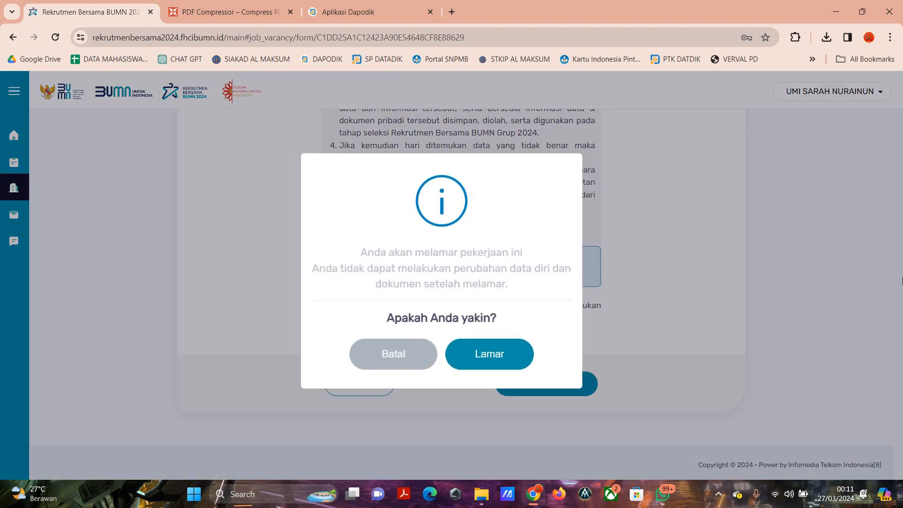
{"action": "key", "text": "Return"}
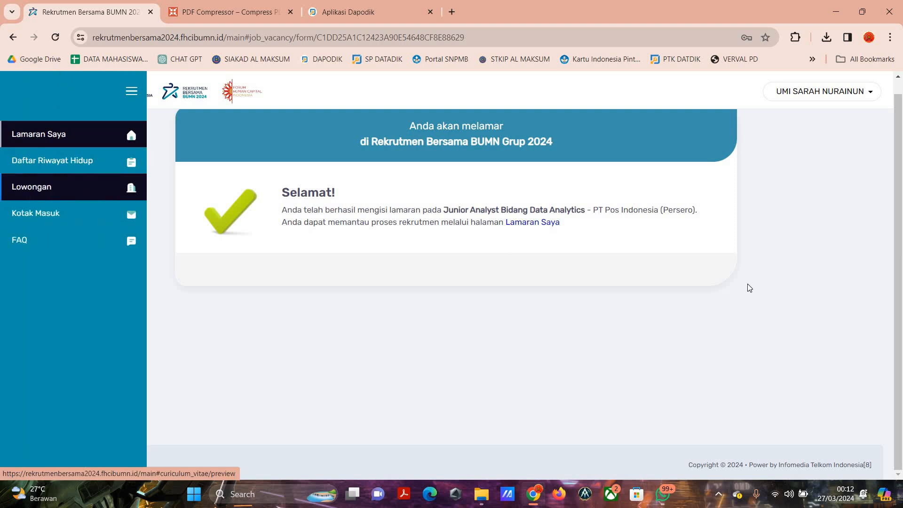
Review the submitted application's selection stages in Lamaran Saya and check the new messages in the inbox before returning to Lamaran Saya.
{"action": "left_click", "coordinate": [533, 222]}
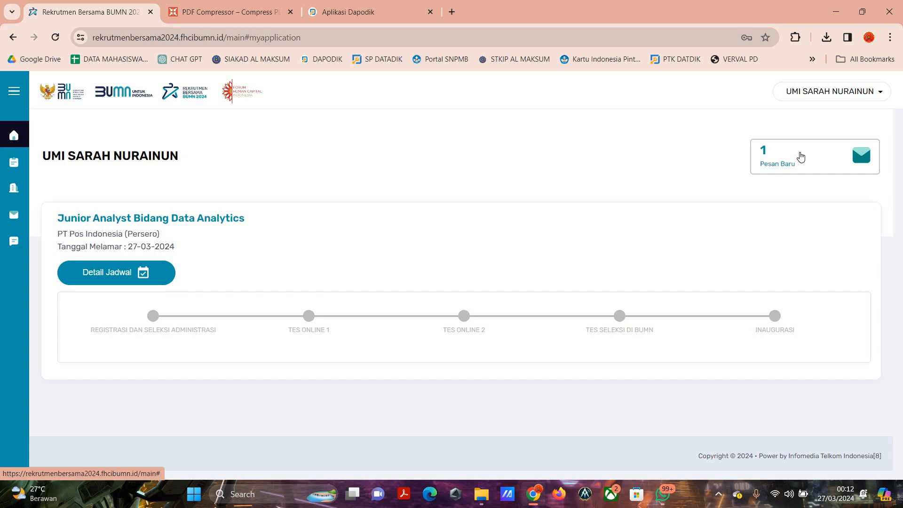
{"action": "scroll", "coordinate": [801, 157], "scroll_direction": "up", "scroll_amount": 5}
{"action": "scroll", "coordinate": [801, 157], "scroll_direction": "down", "scroll_amount": 5}
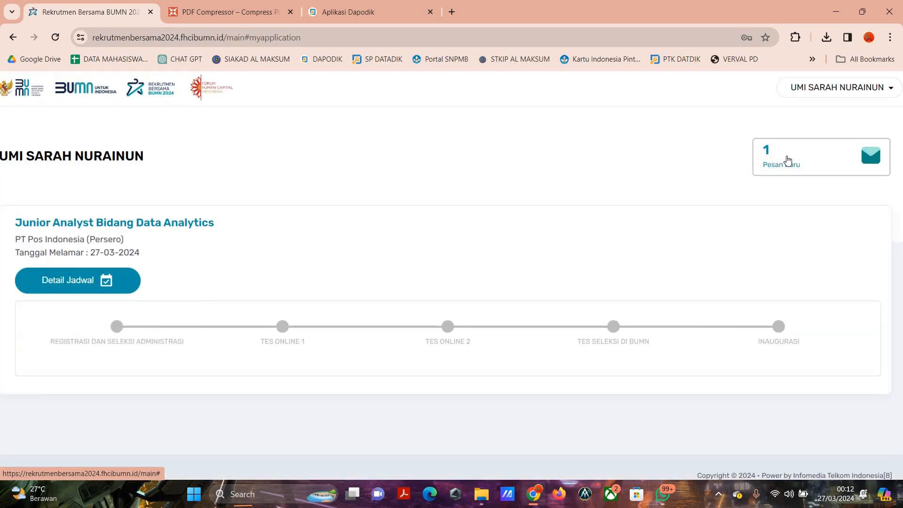
{"action": "left_click", "coordinate": [788, 161]}
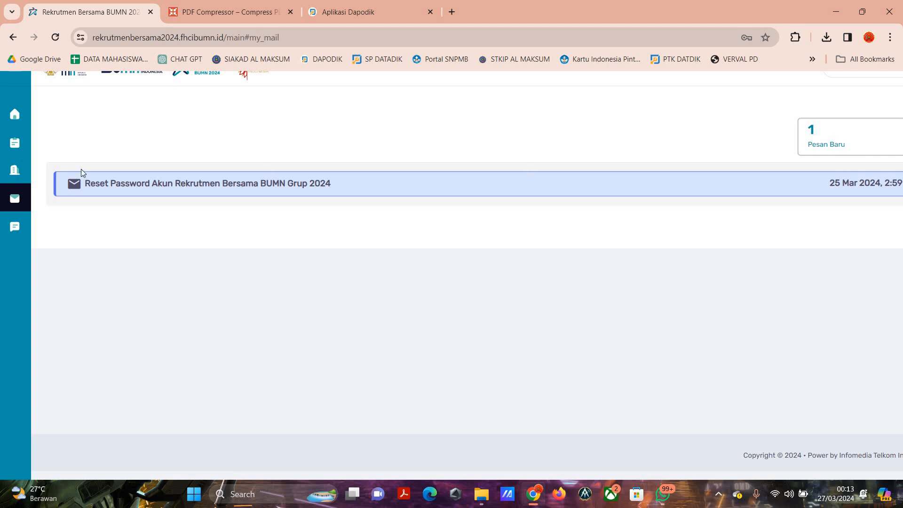
{"action": "left_click", "coordinate": [15, 114]}
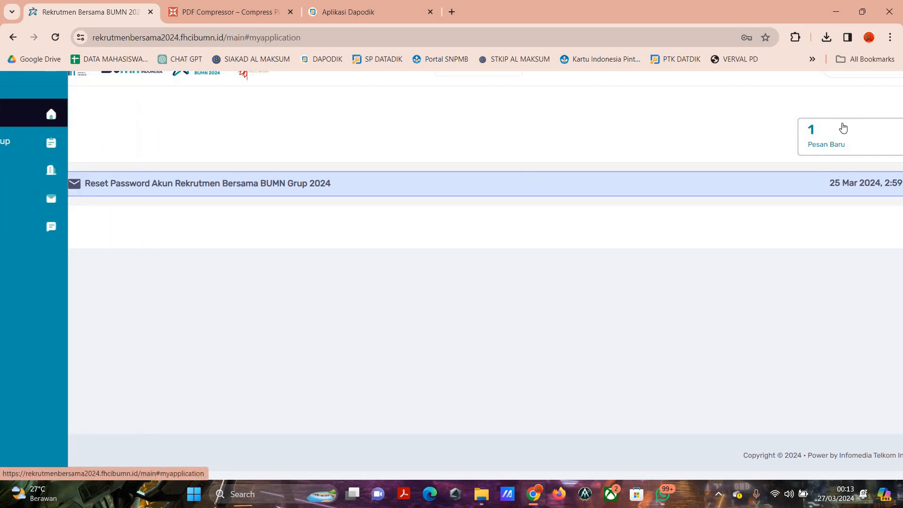